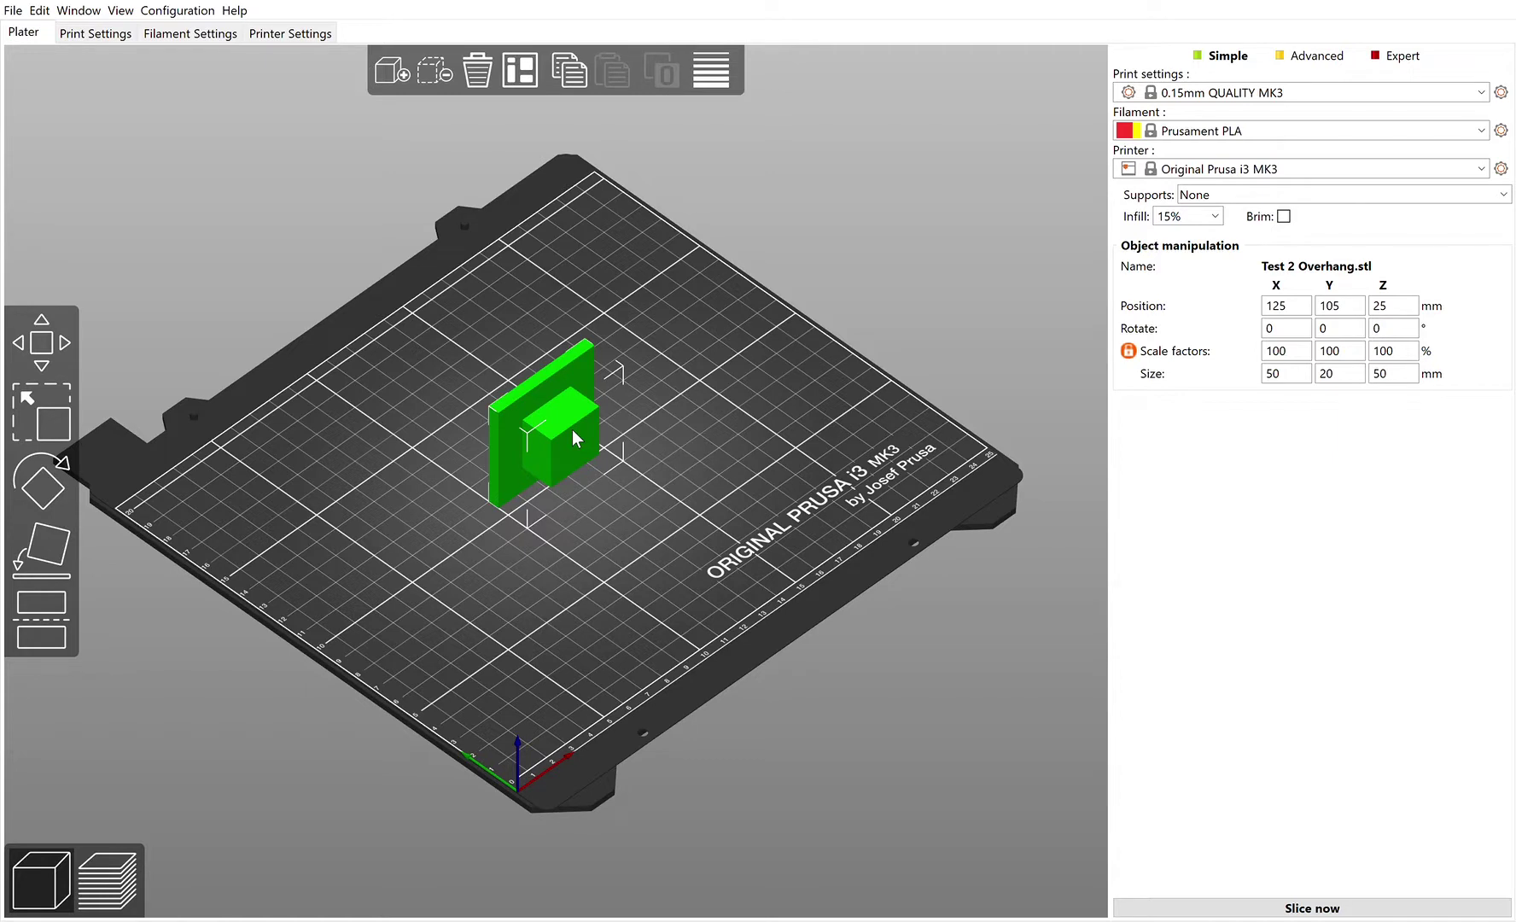
Add Test 3 middle overhang.stl and space the models apart: Test 2 Overhang about X 71, Y 128; Test 3 about X 167, Y 128.
drag(572, 430, 423, 480)
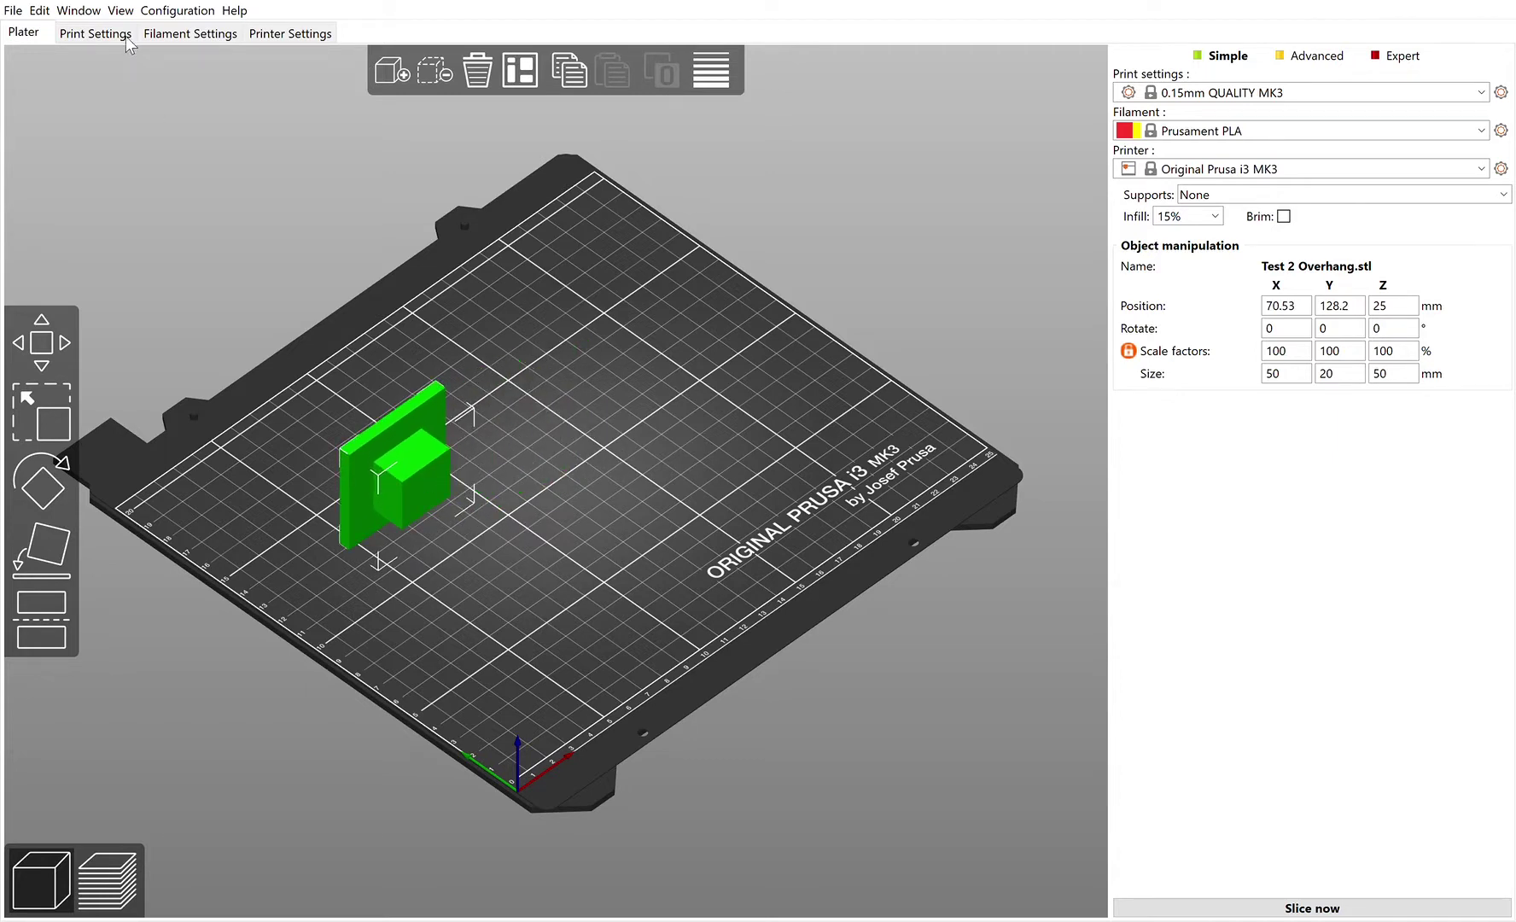
key(alt)
key(alt)
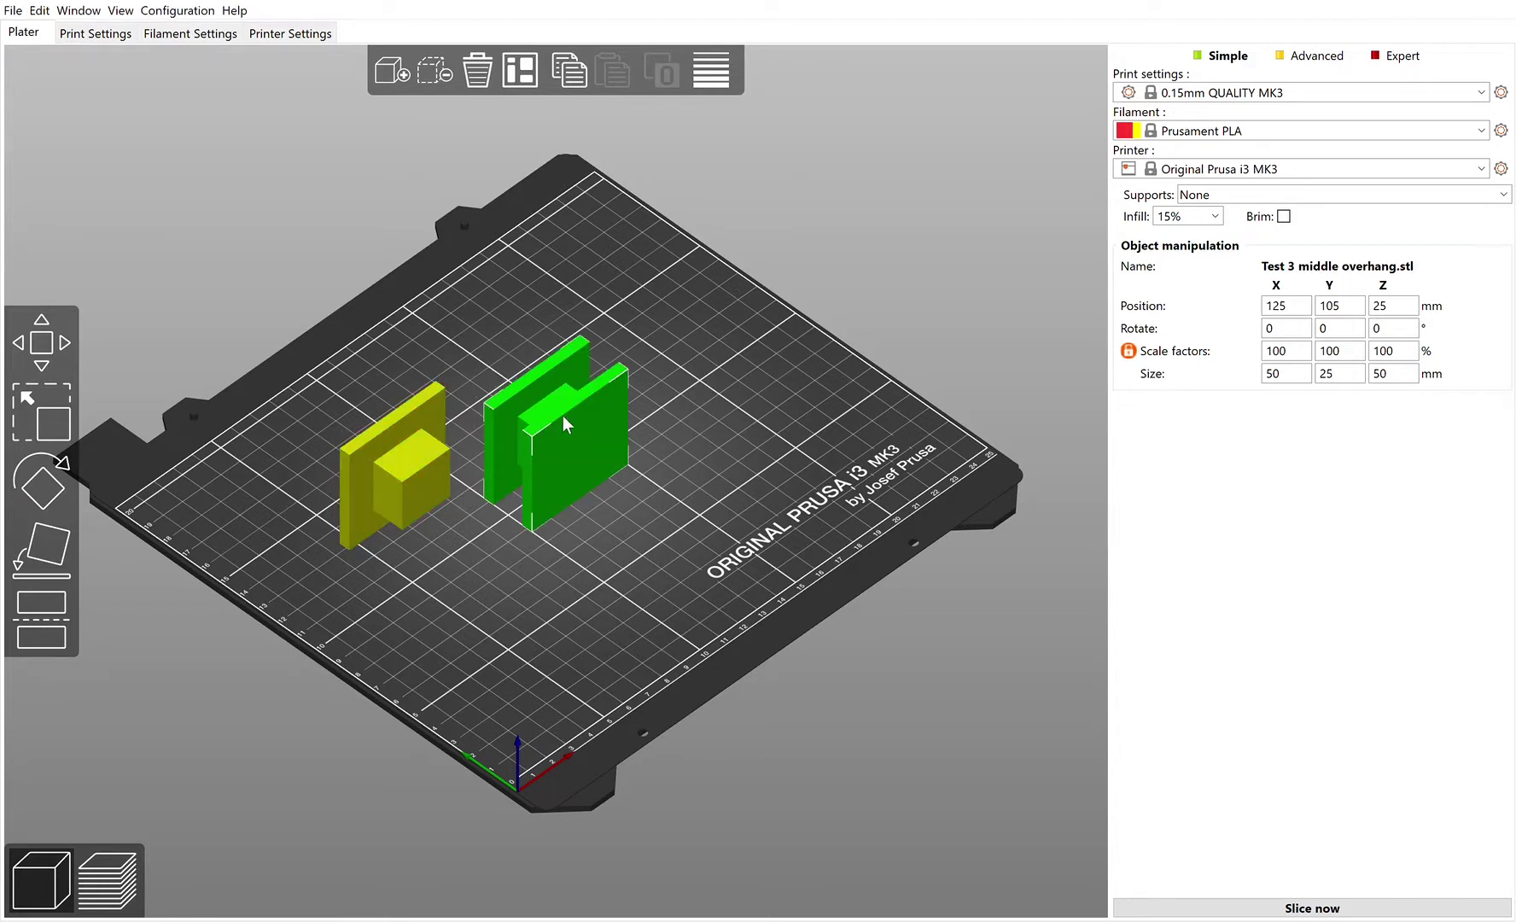
drag(585, 405, 623, 341)
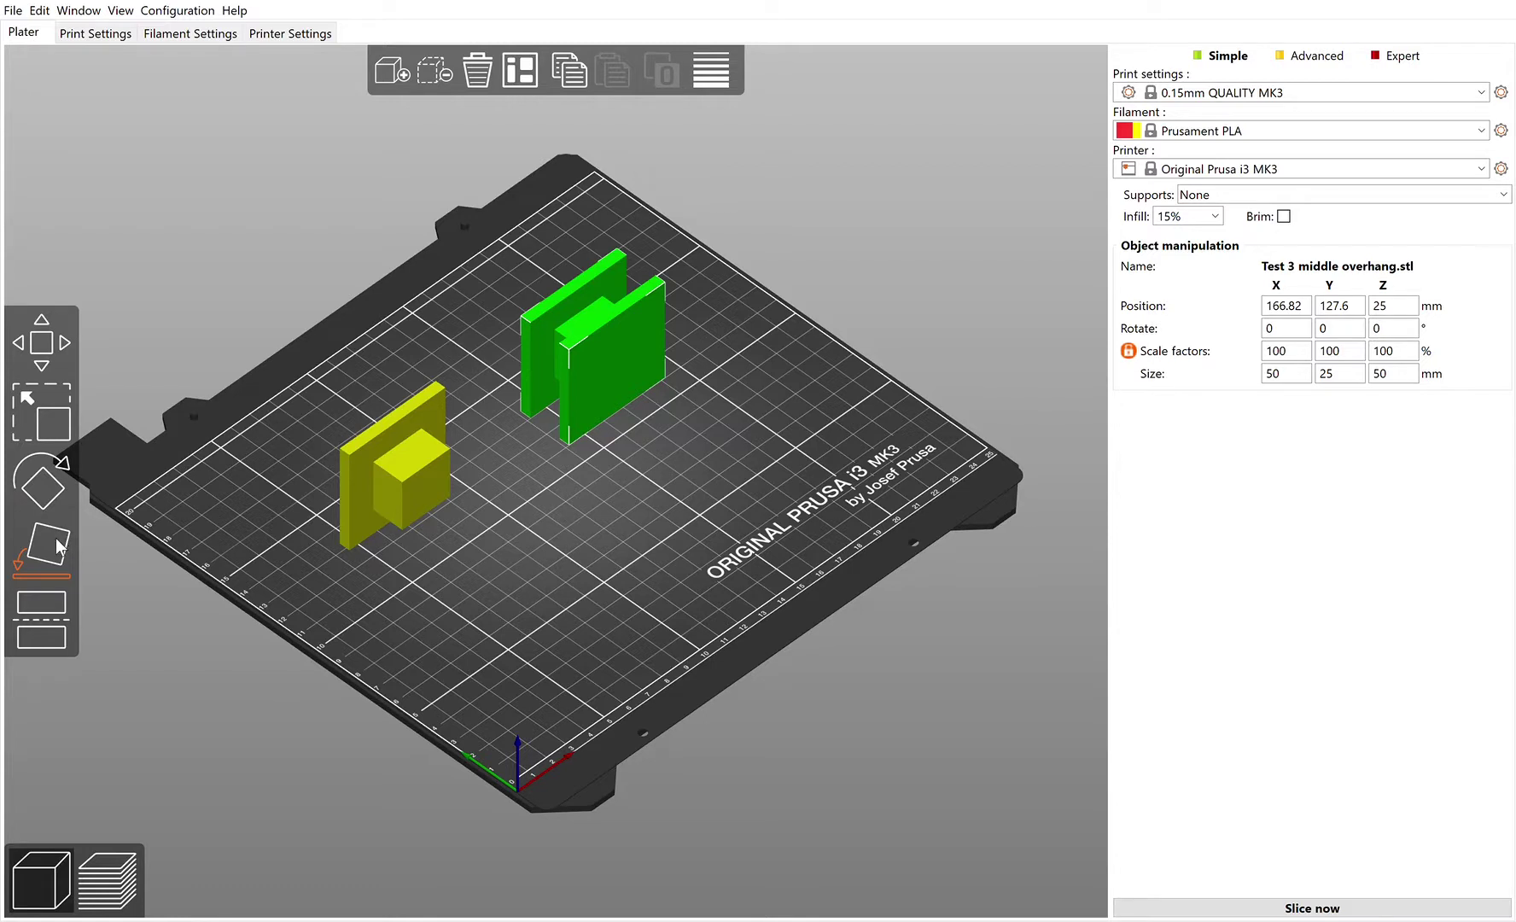
Lay Test 2 Overhang on the end face of its small block, with the wide plate facing up.
key(1)
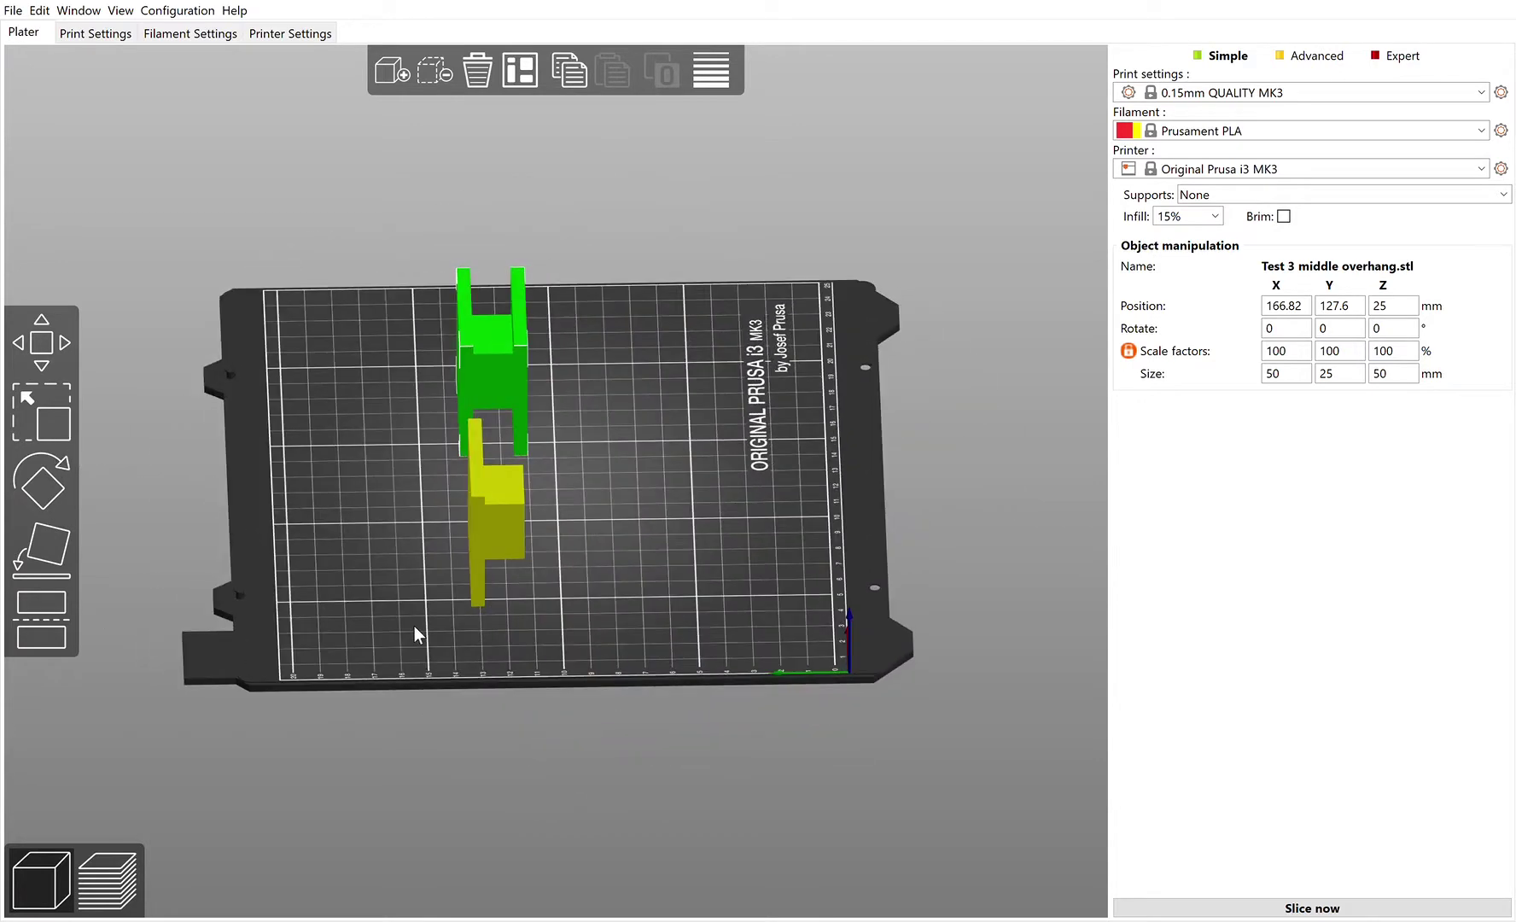
key(0)
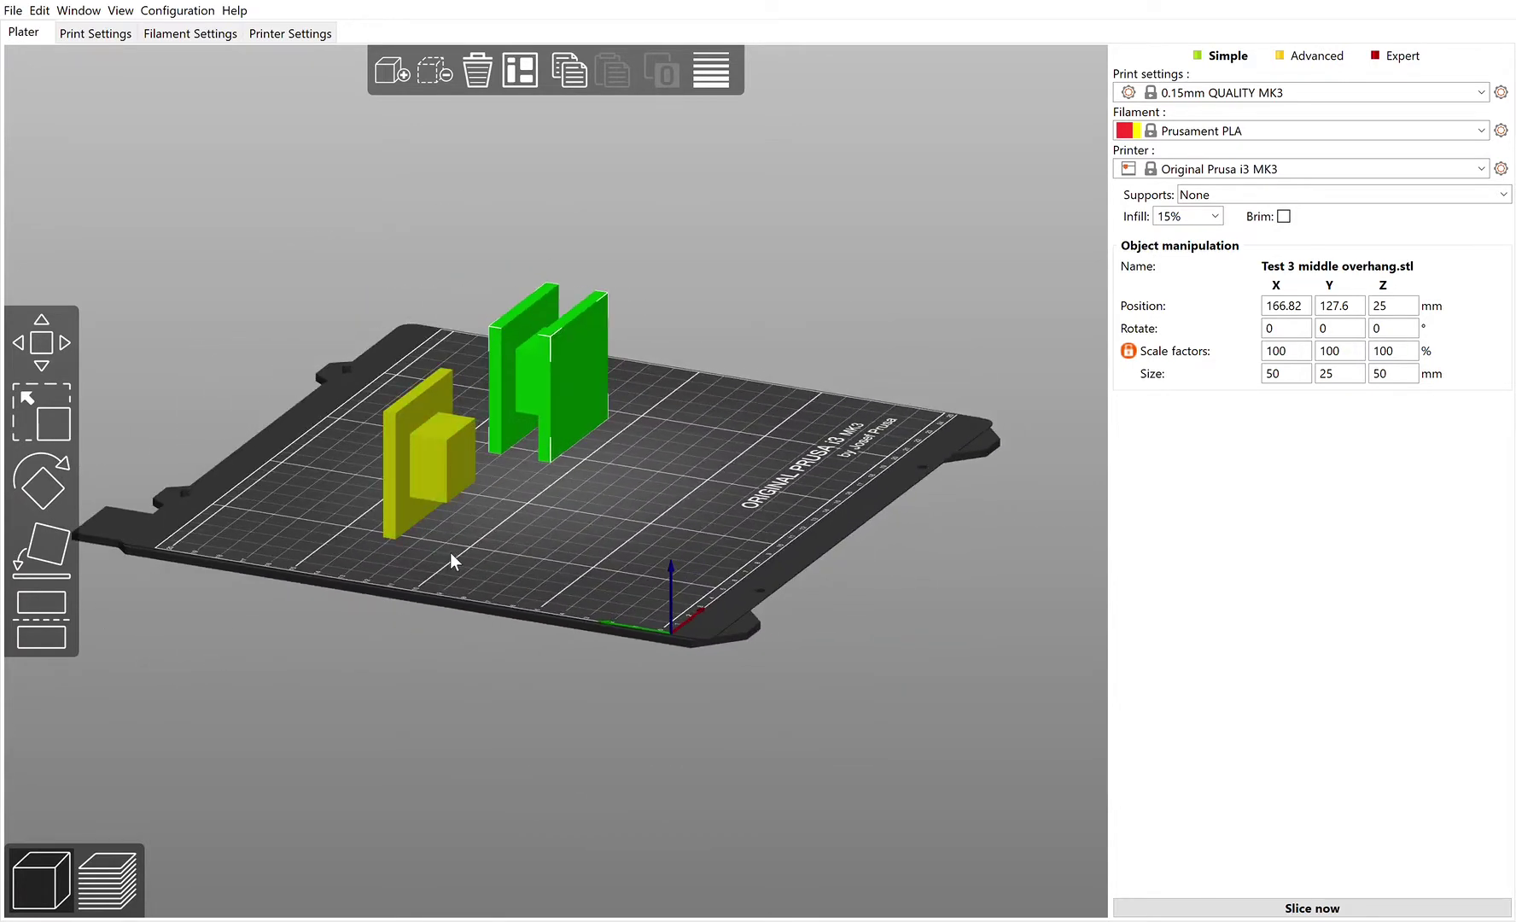
key(0)
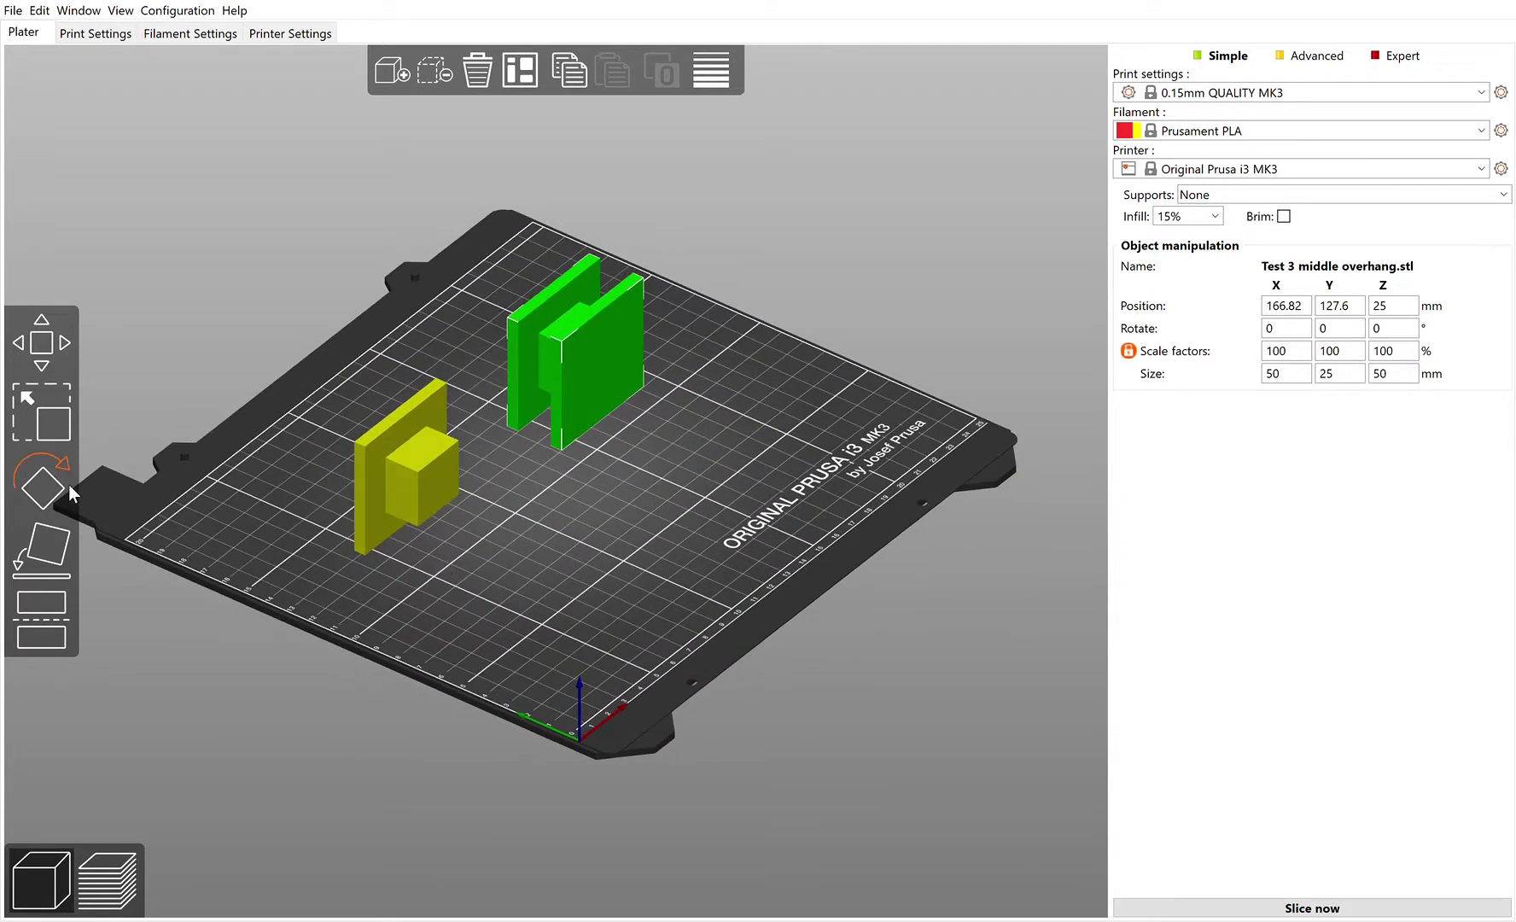
click(435, 463)
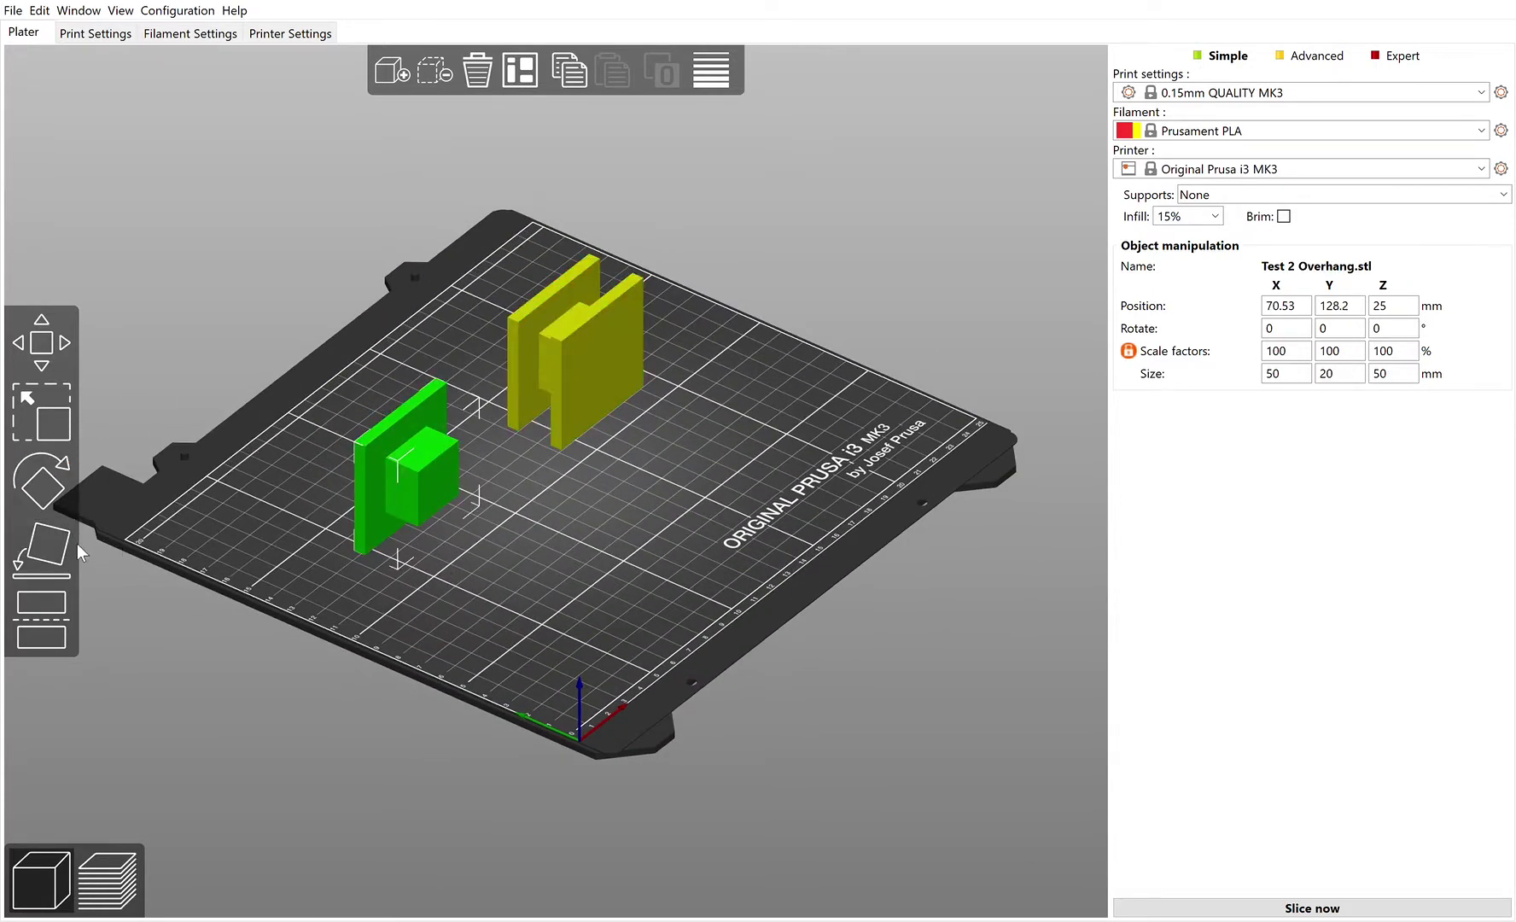
click(53, 544)
click(439, 480)
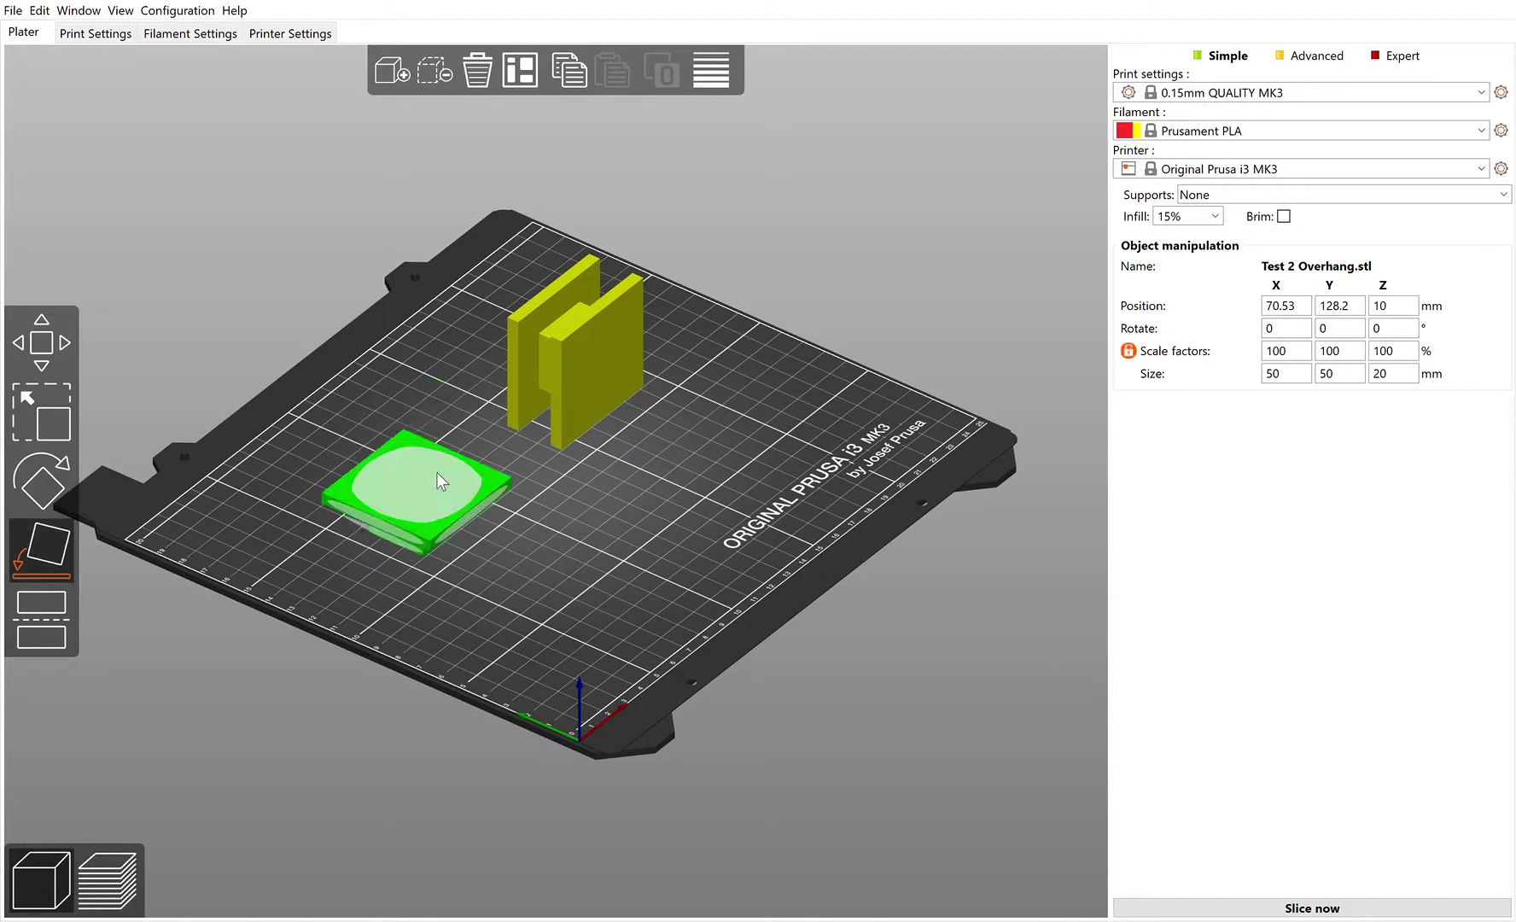
Turn Test 2 Overhang over so its wide plate lies flat on the bed, and deselect it.
mouse_move(542, 559)
mouse_down()
mouse_move(533, 586)
mouse_move(526, 558)
mouse_up()
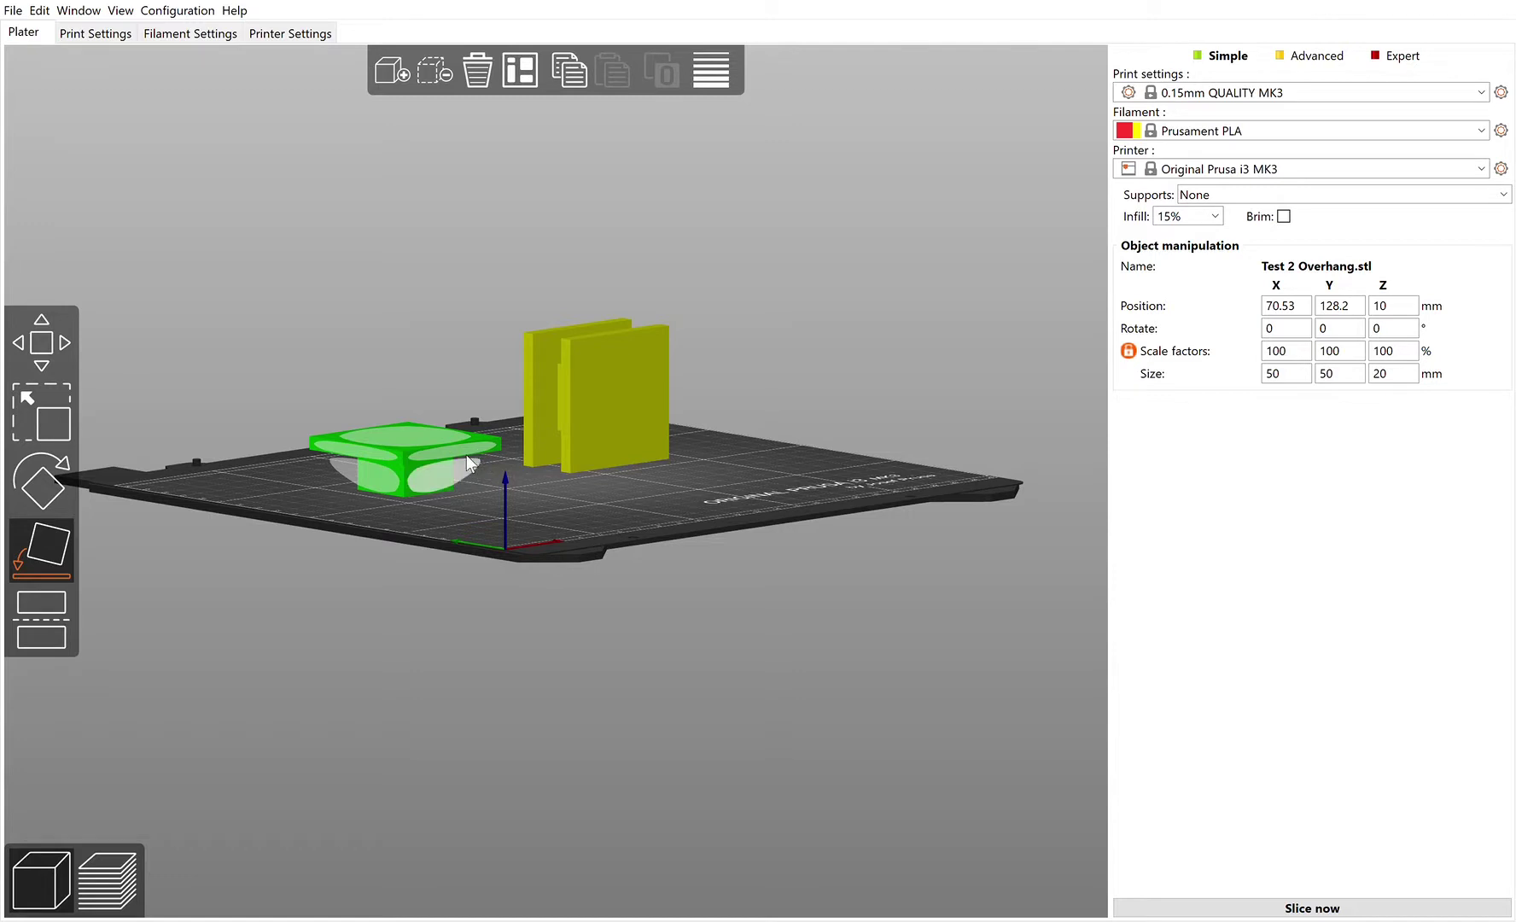
drag(487, 485, 507, 496)
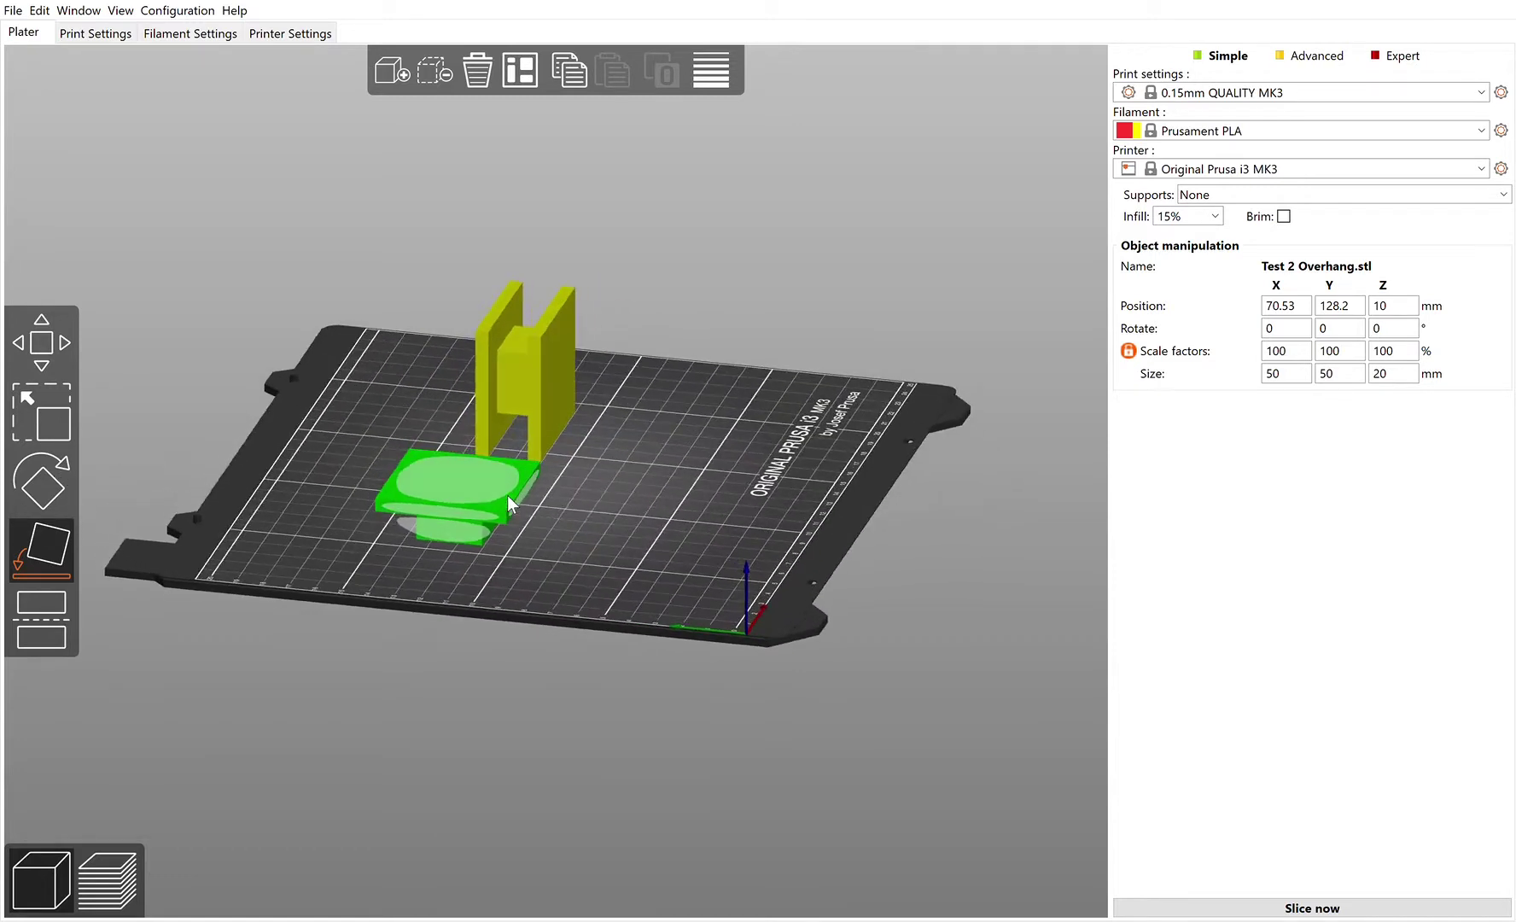
click(465, 460)
drag(653, 565, 621, 567)
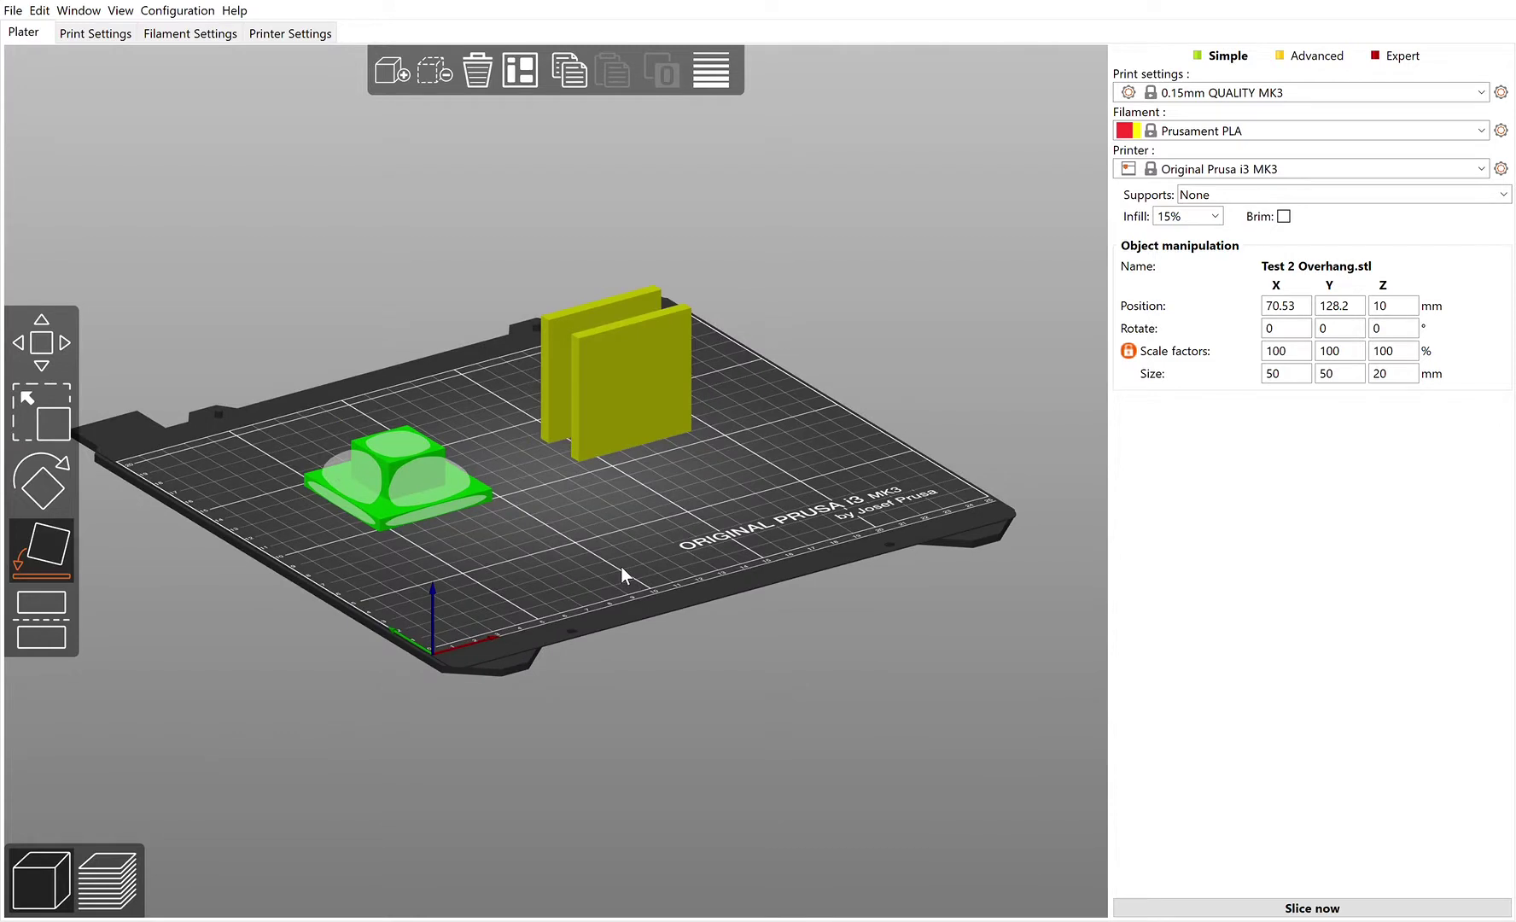
click(355, 539)
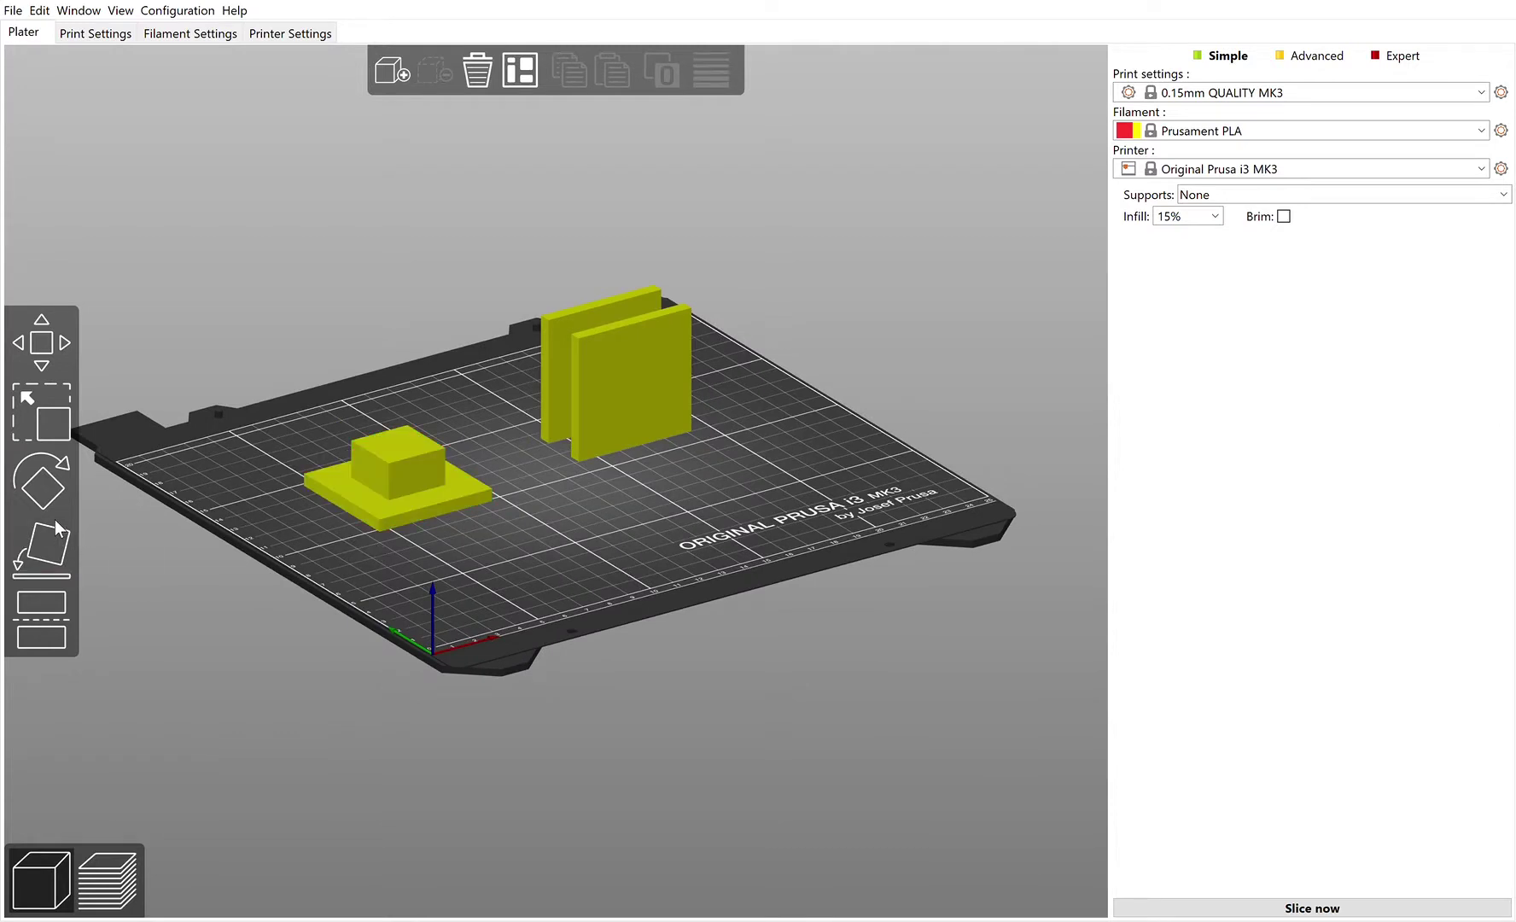
Flip Test 2 Overhang back onto its small block's end face so the wide plate overhangs, and deselect it.
click(399, 427)
click(68, 564)
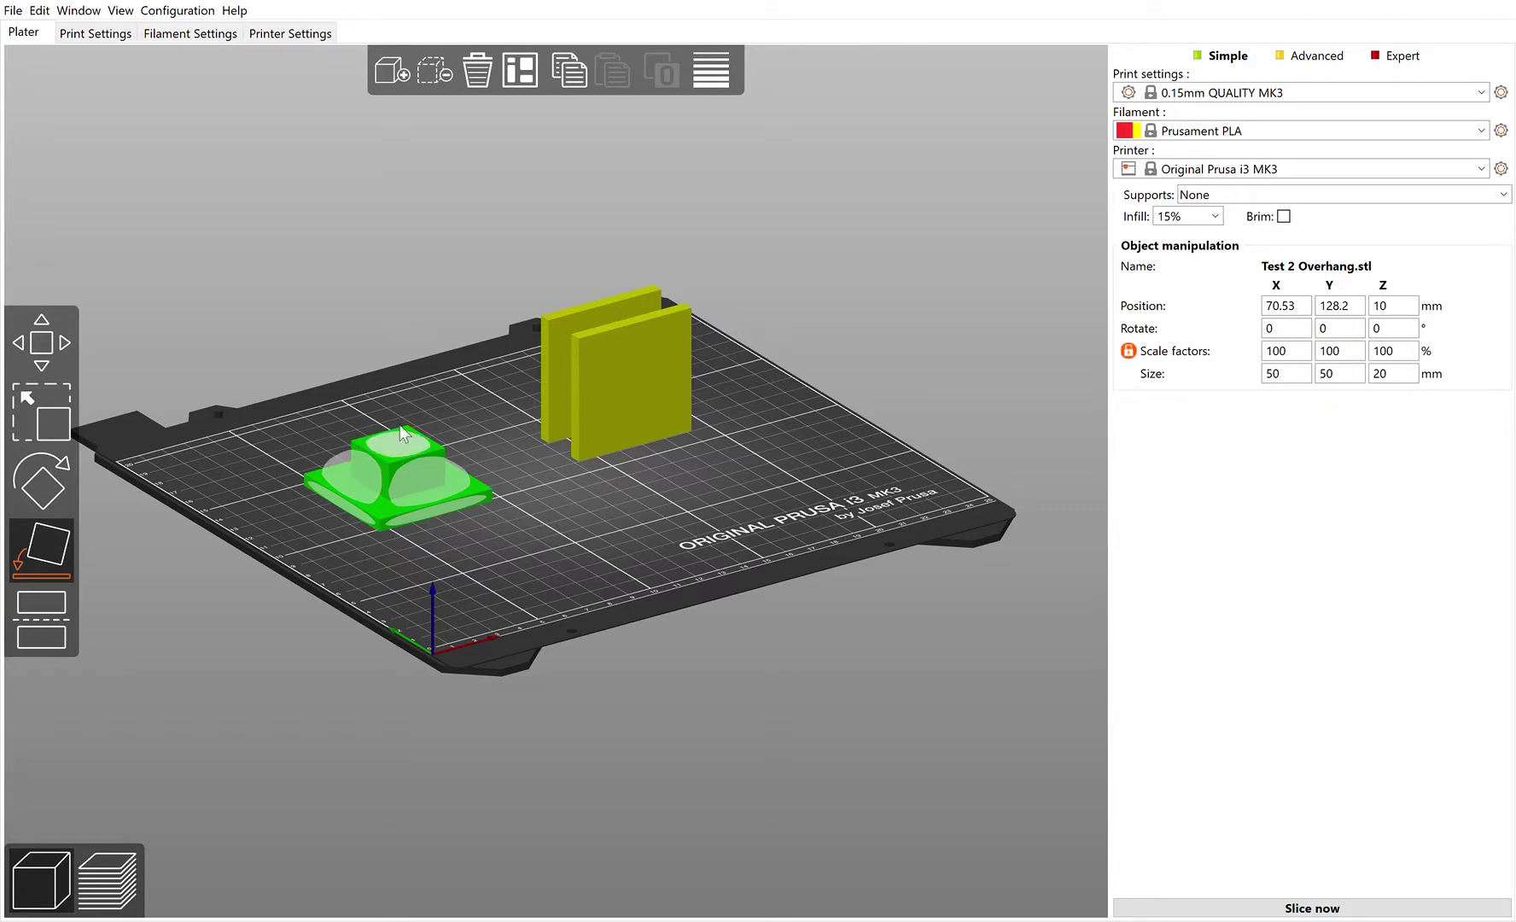
click(423, 504)
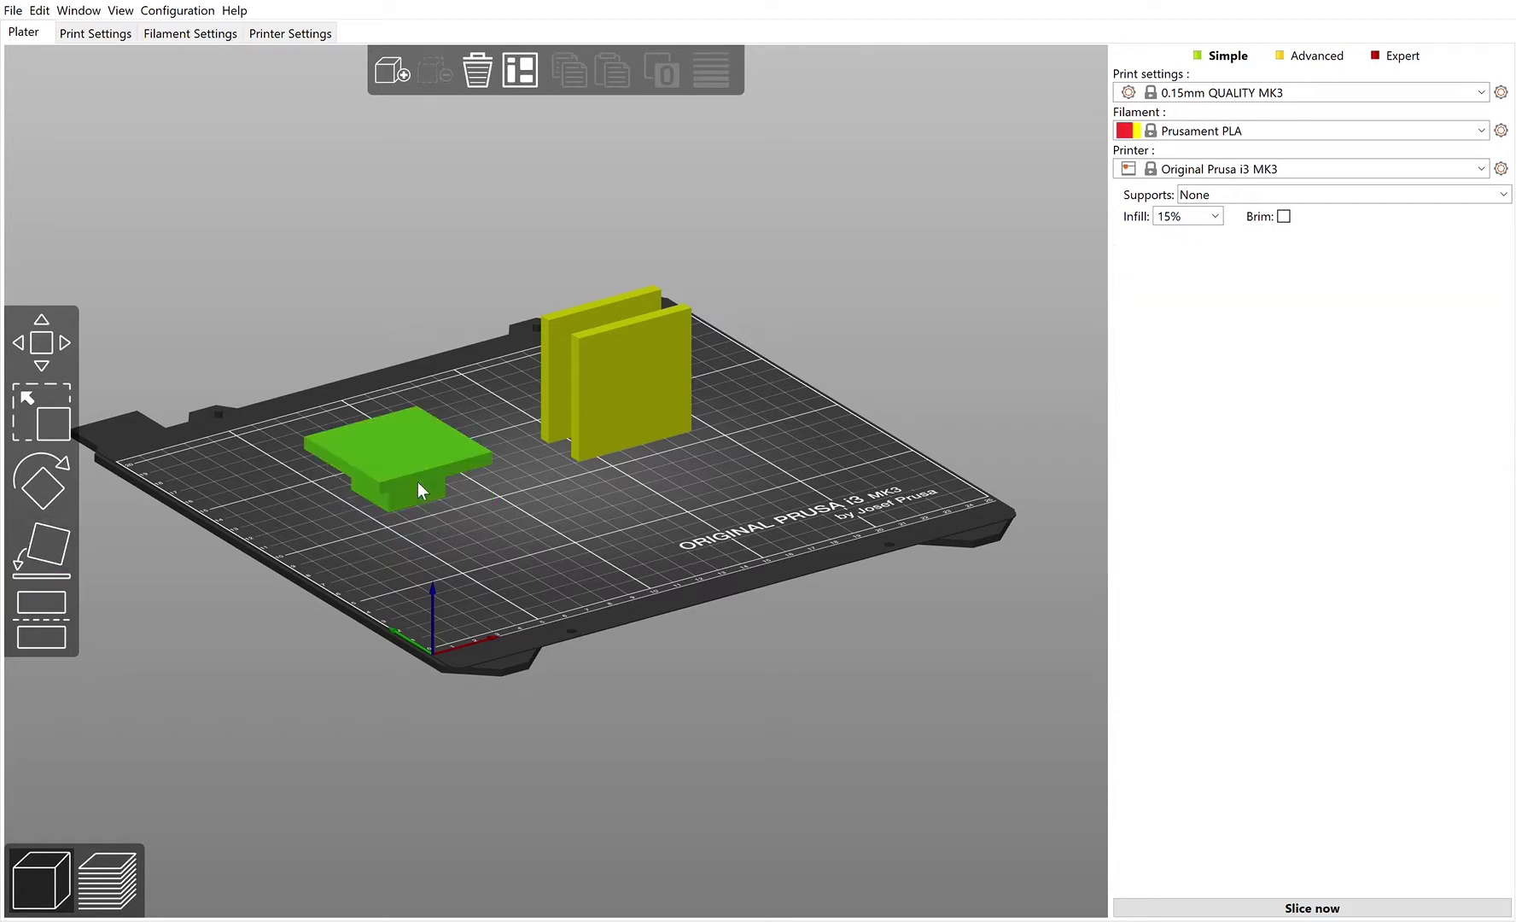
click(434, 505)
Set the supports option to Support on build plate only.
drag(483, 511, 477, 519)
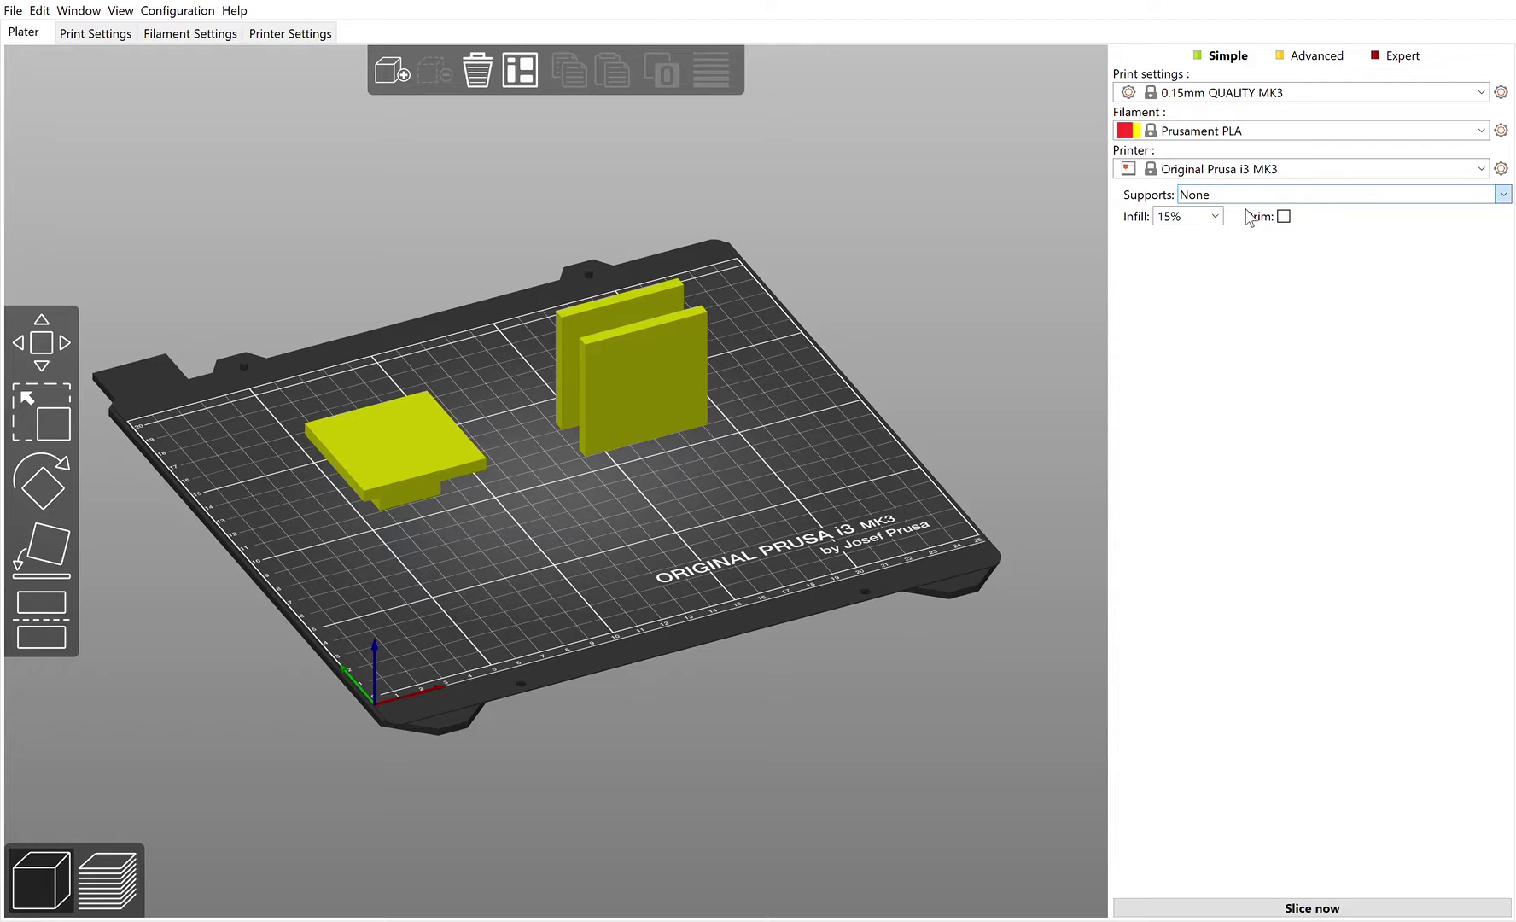
key(Down)
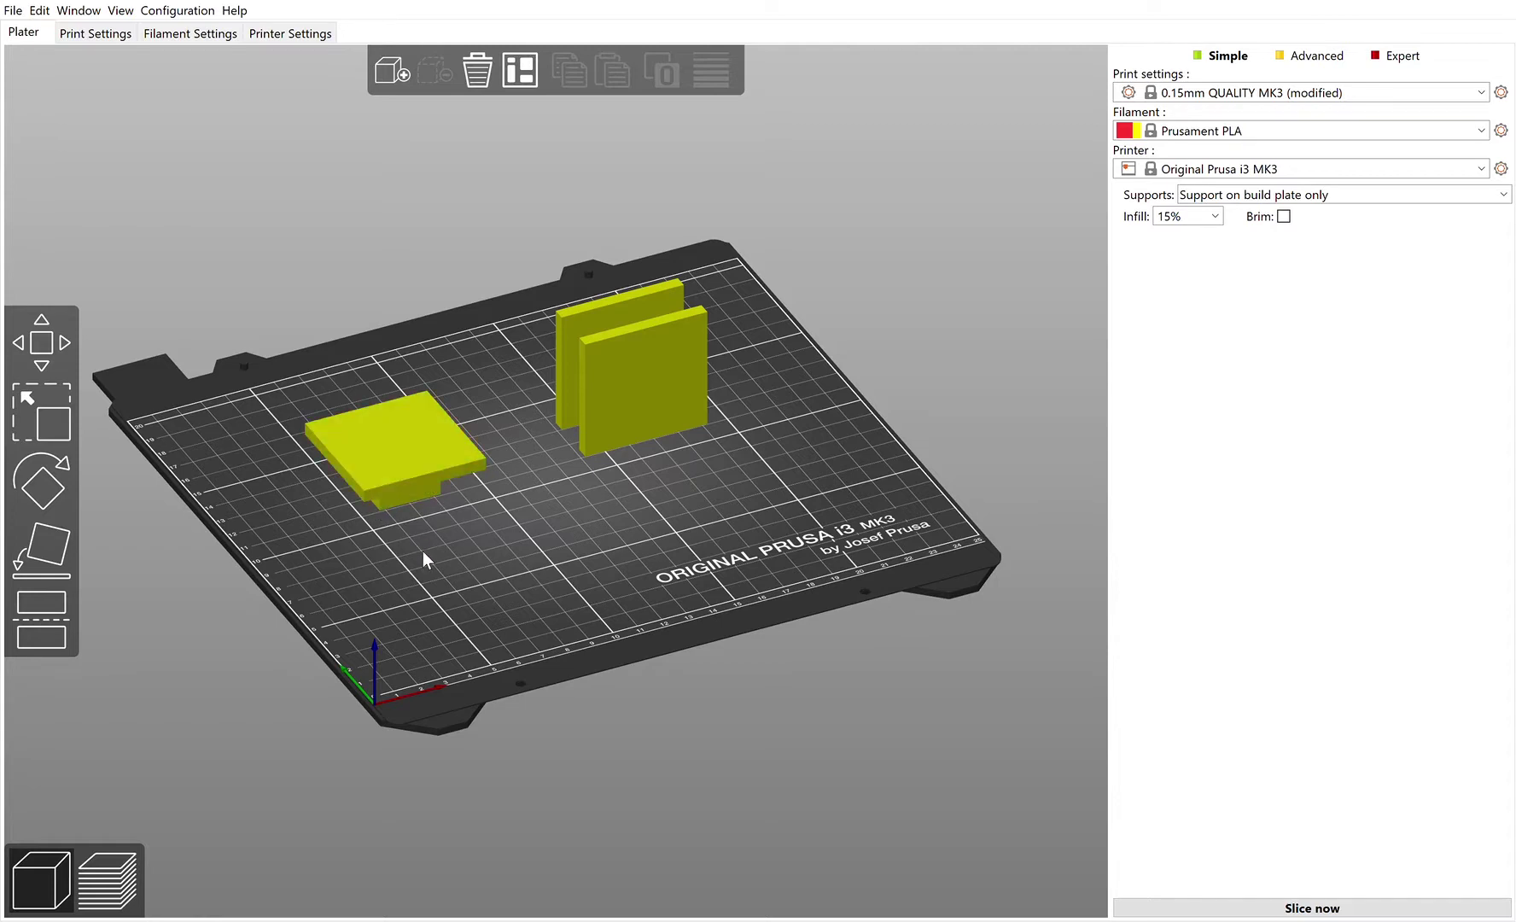
Lay Test 3 middle overhang flat on one of its two wide plates and deselect it.
mouse_move(422, 551)
mouse_down()
mouse_move(421, 533)
mouse_move(428, 546)
mouse_up()
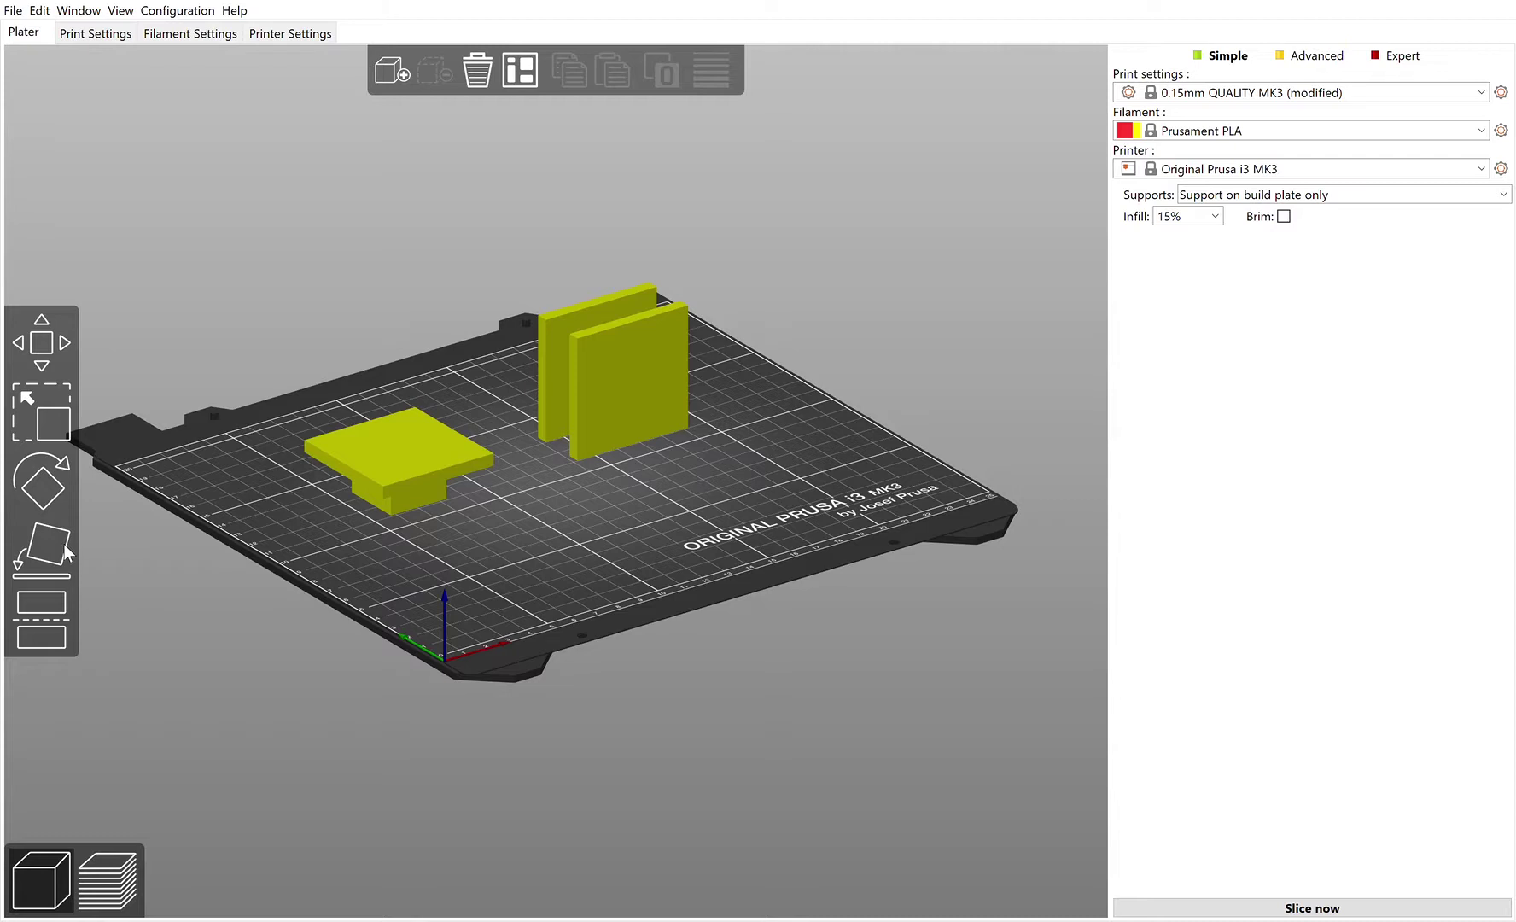
click(590, 348)
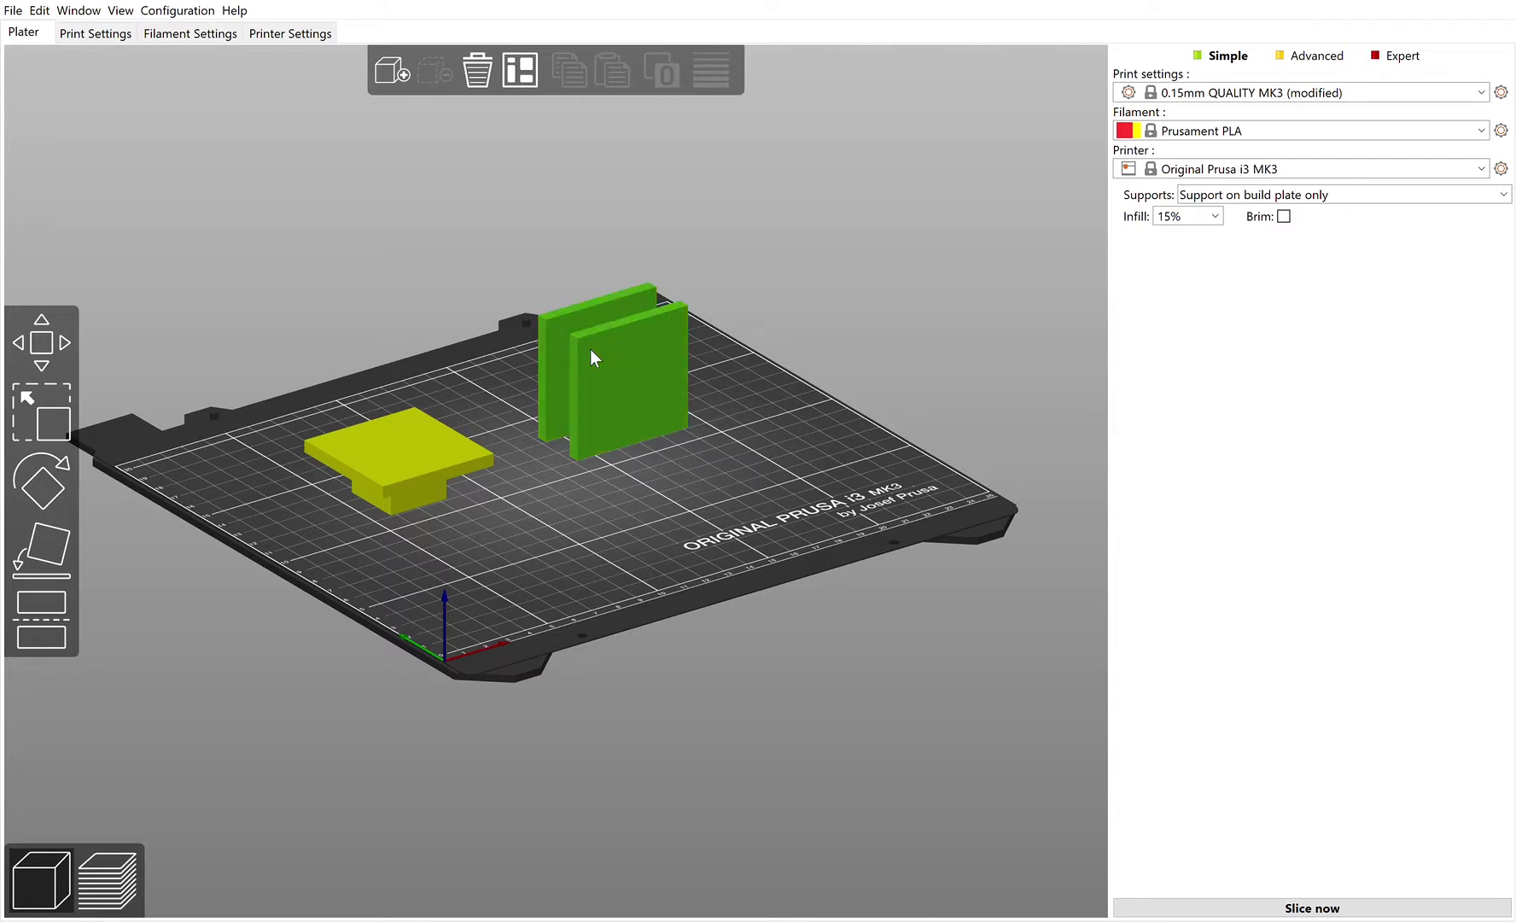
click(64, 516)
click(630, 365)
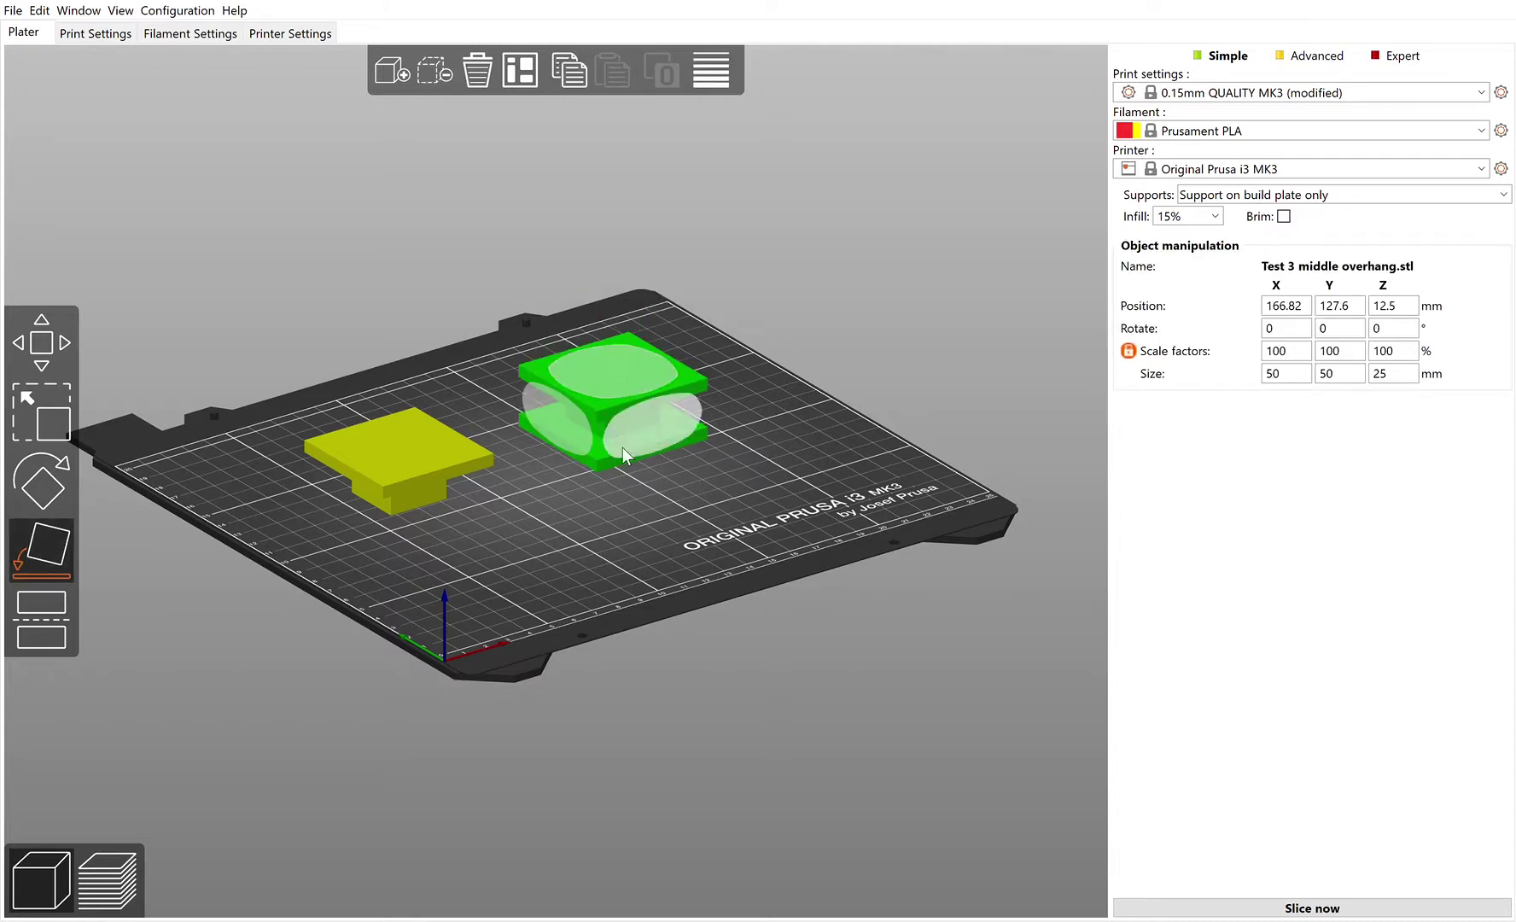
click(622, 505)
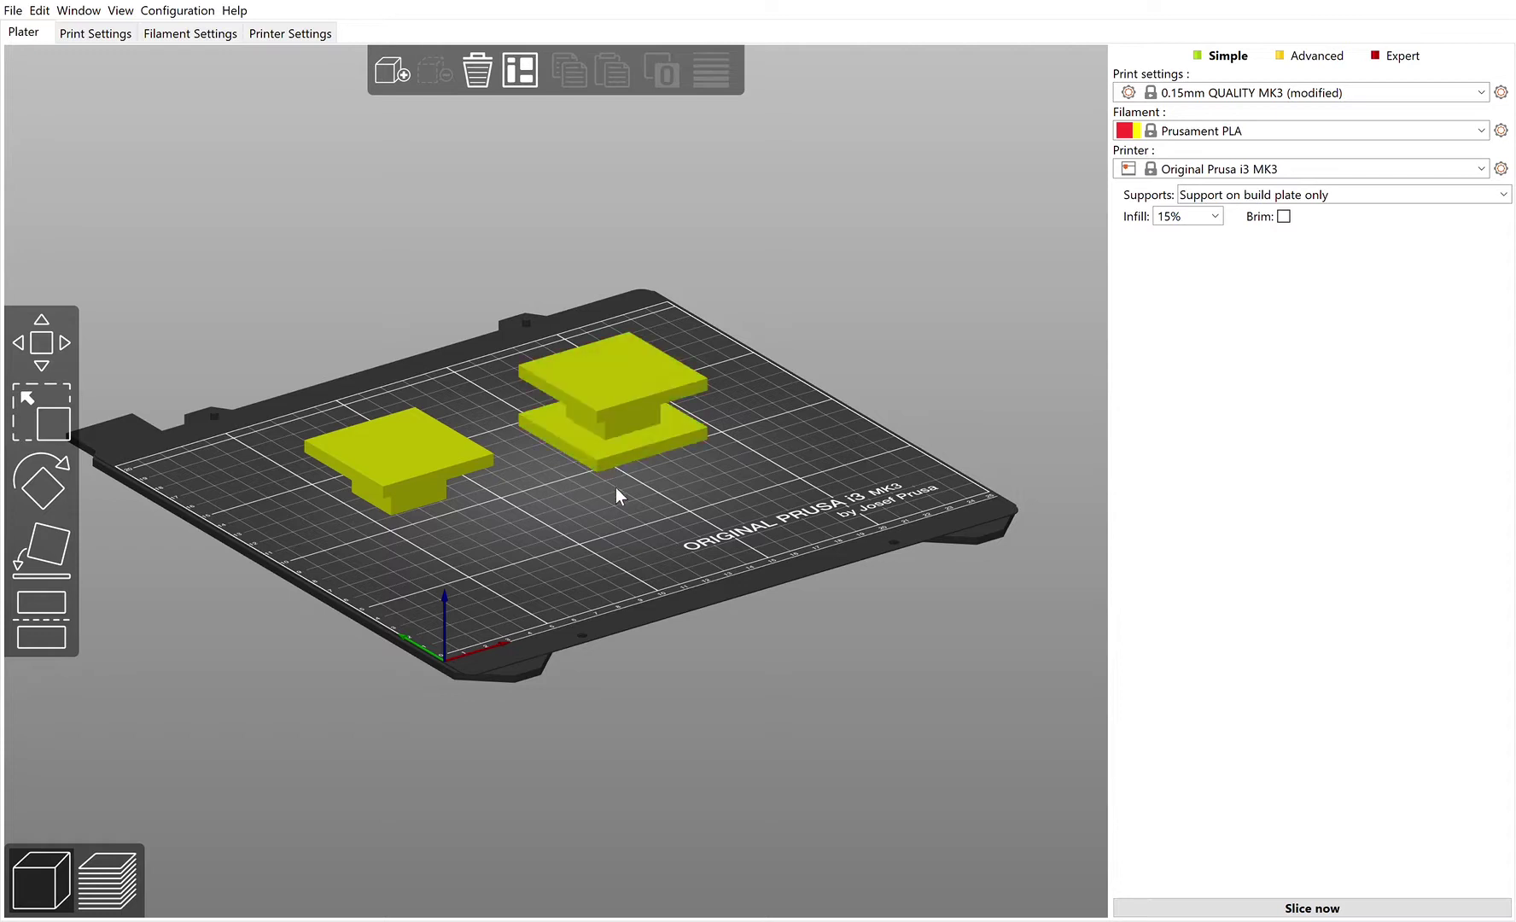
Change the supports option to Everywhere.
drag(616, 487, 611, 495)
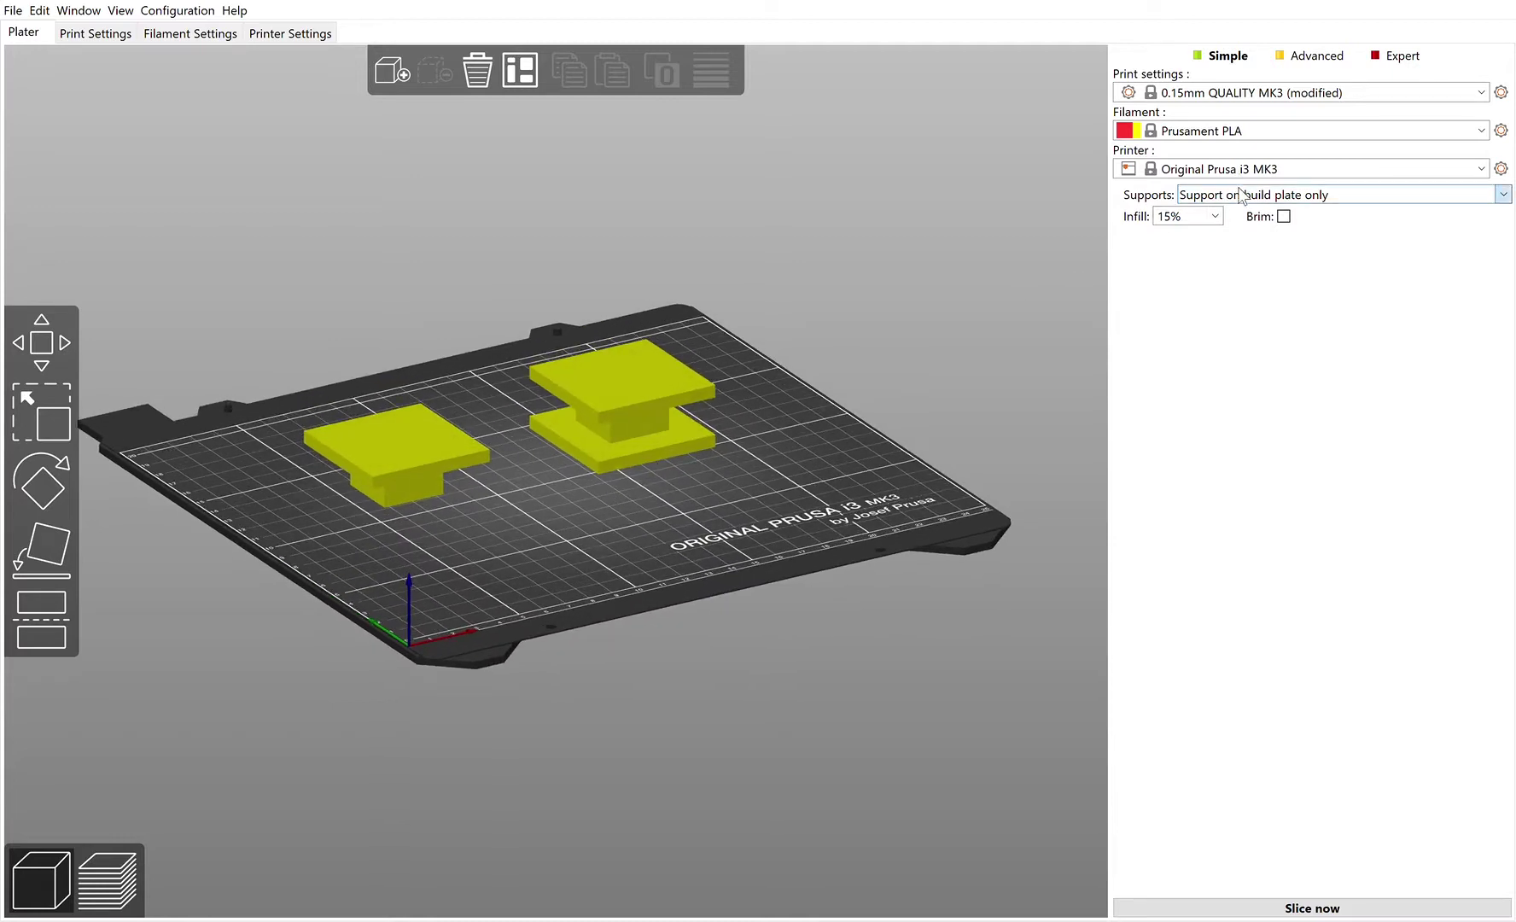
key(Down)
drag(622, 521, 623, 519)
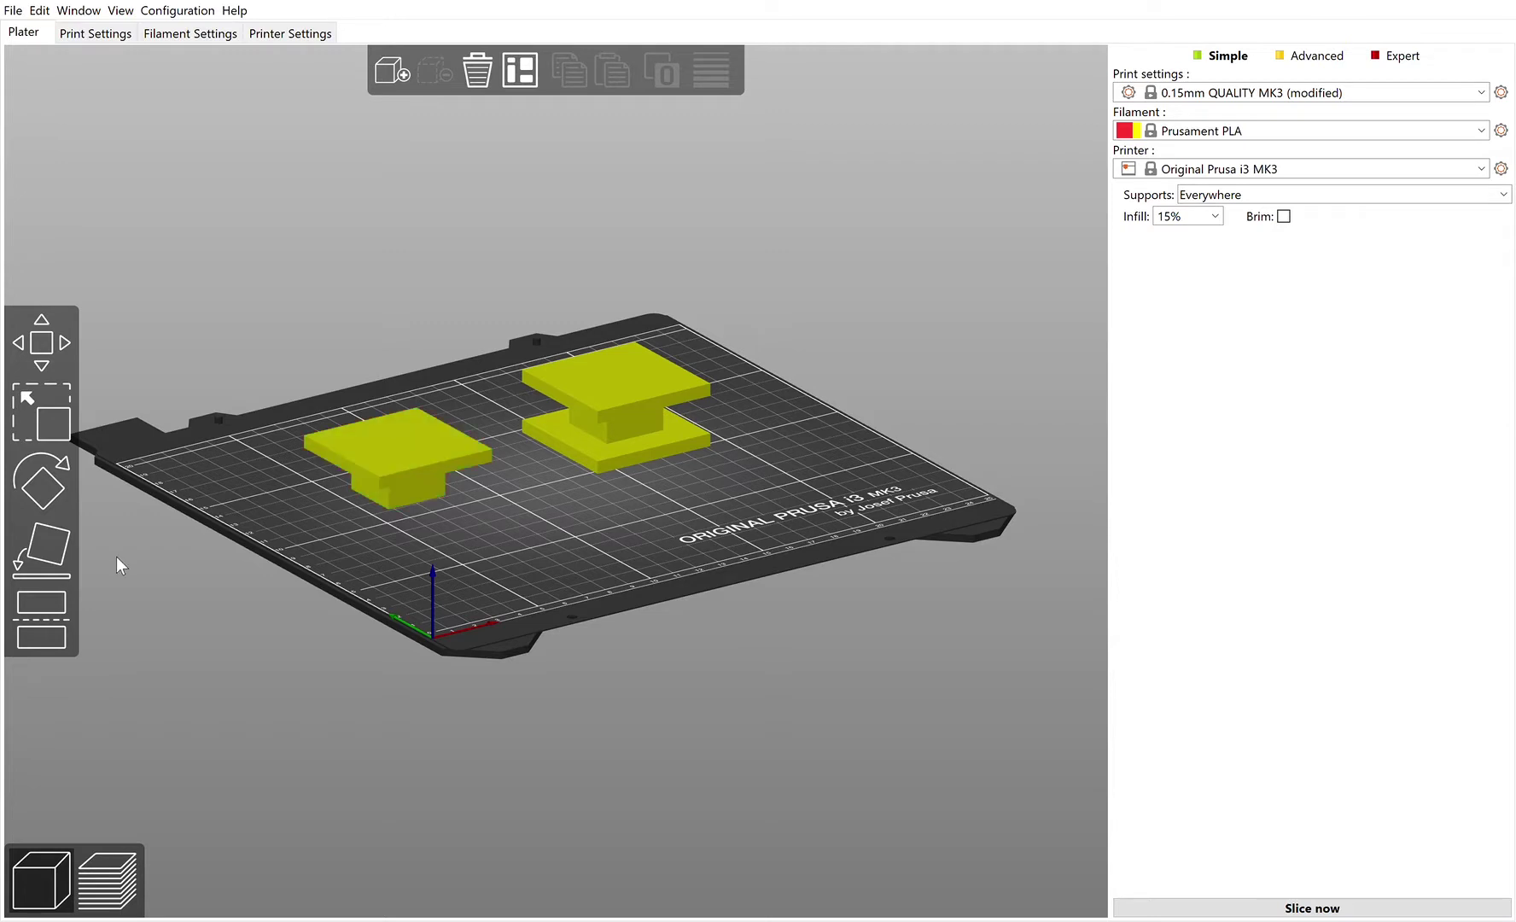
Flip Test 2 Overhang onto its wide plate and back onto its small block's end face.
click(378, 441)
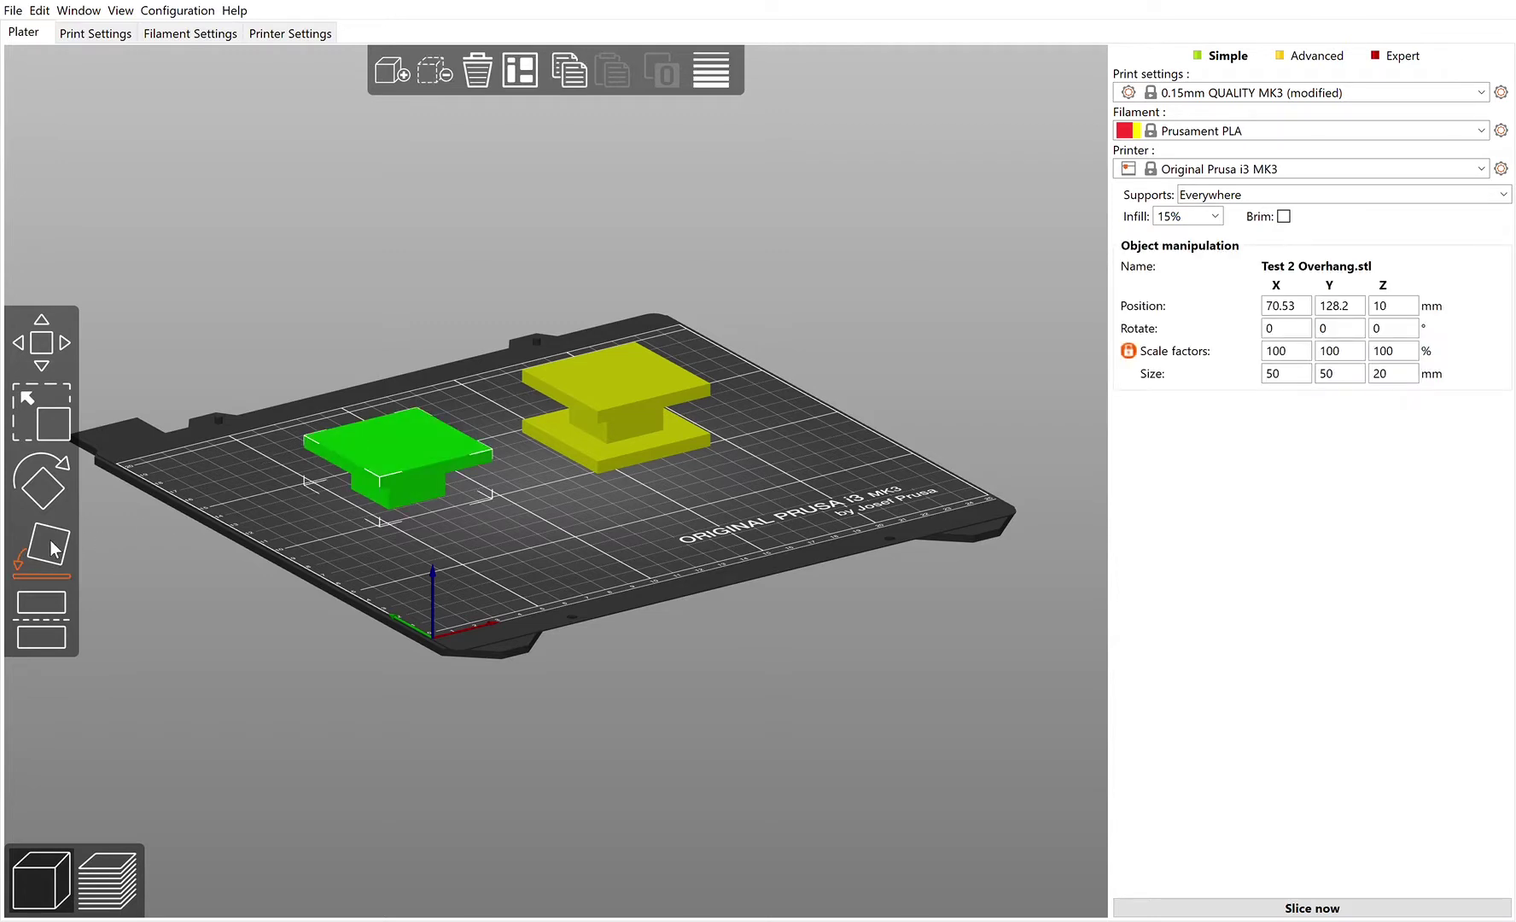
key(f)
click(409, 427)
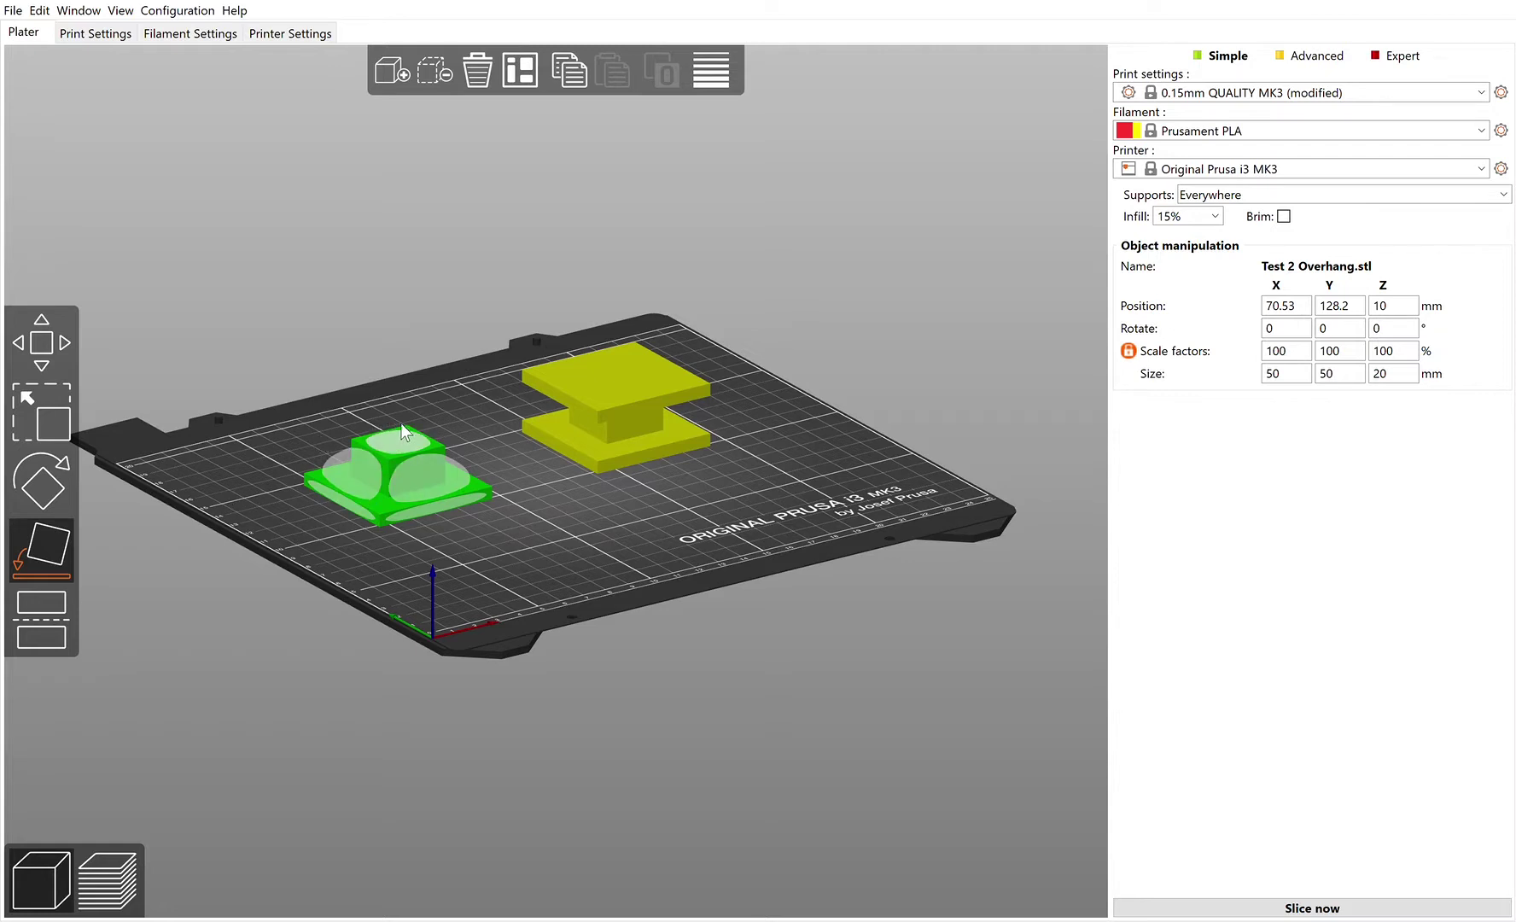
click(404, 424)
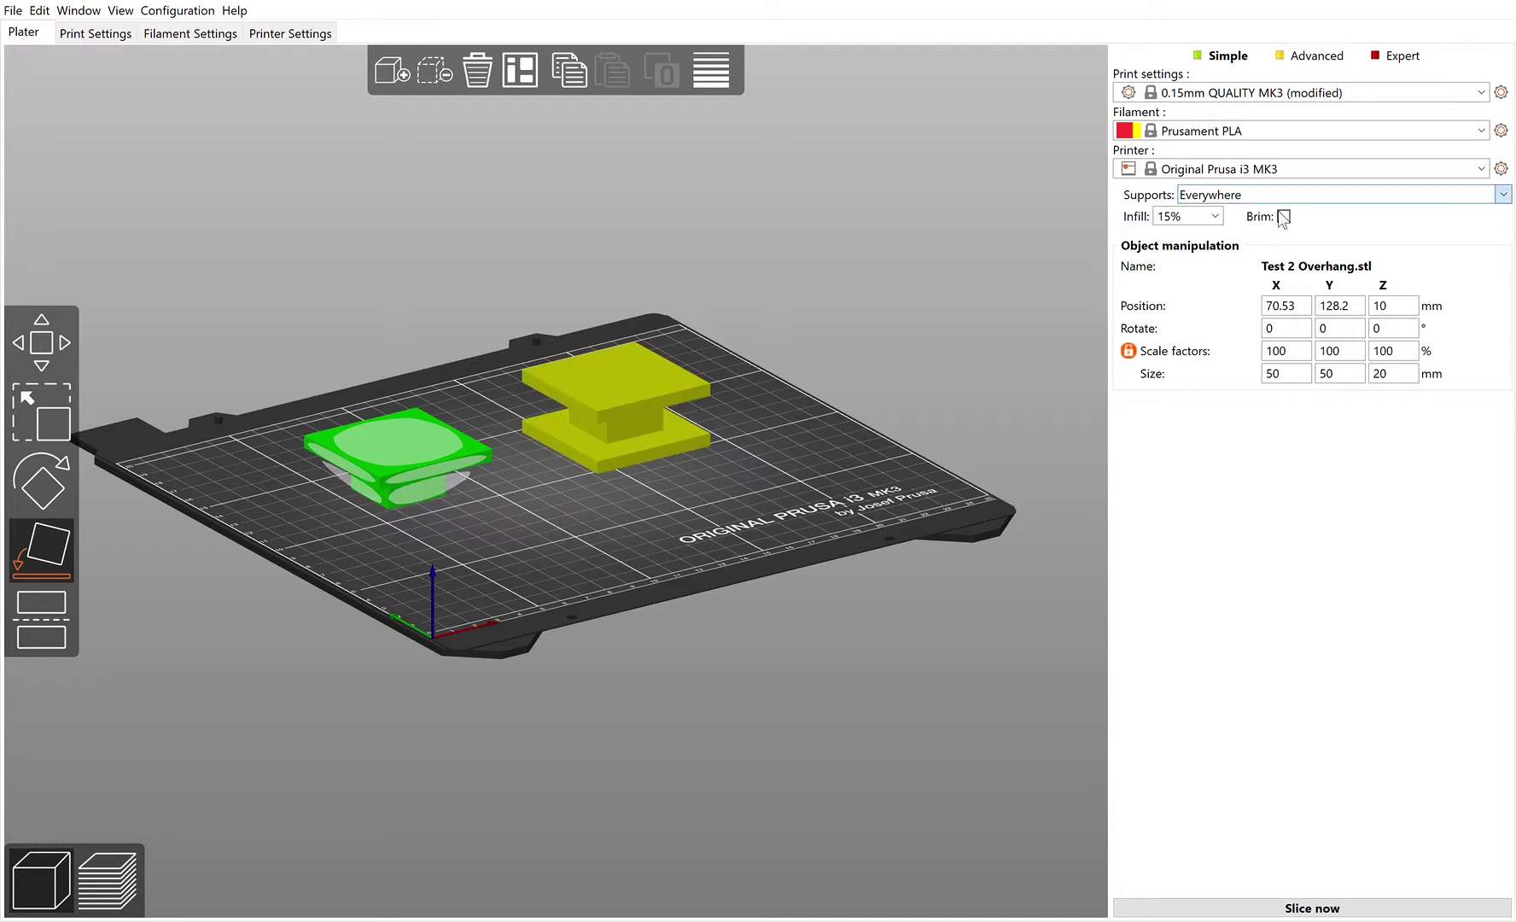
Change supports to Support on build plate only and select Test 3 middle overhang.
key(Down)
click(771, 424)
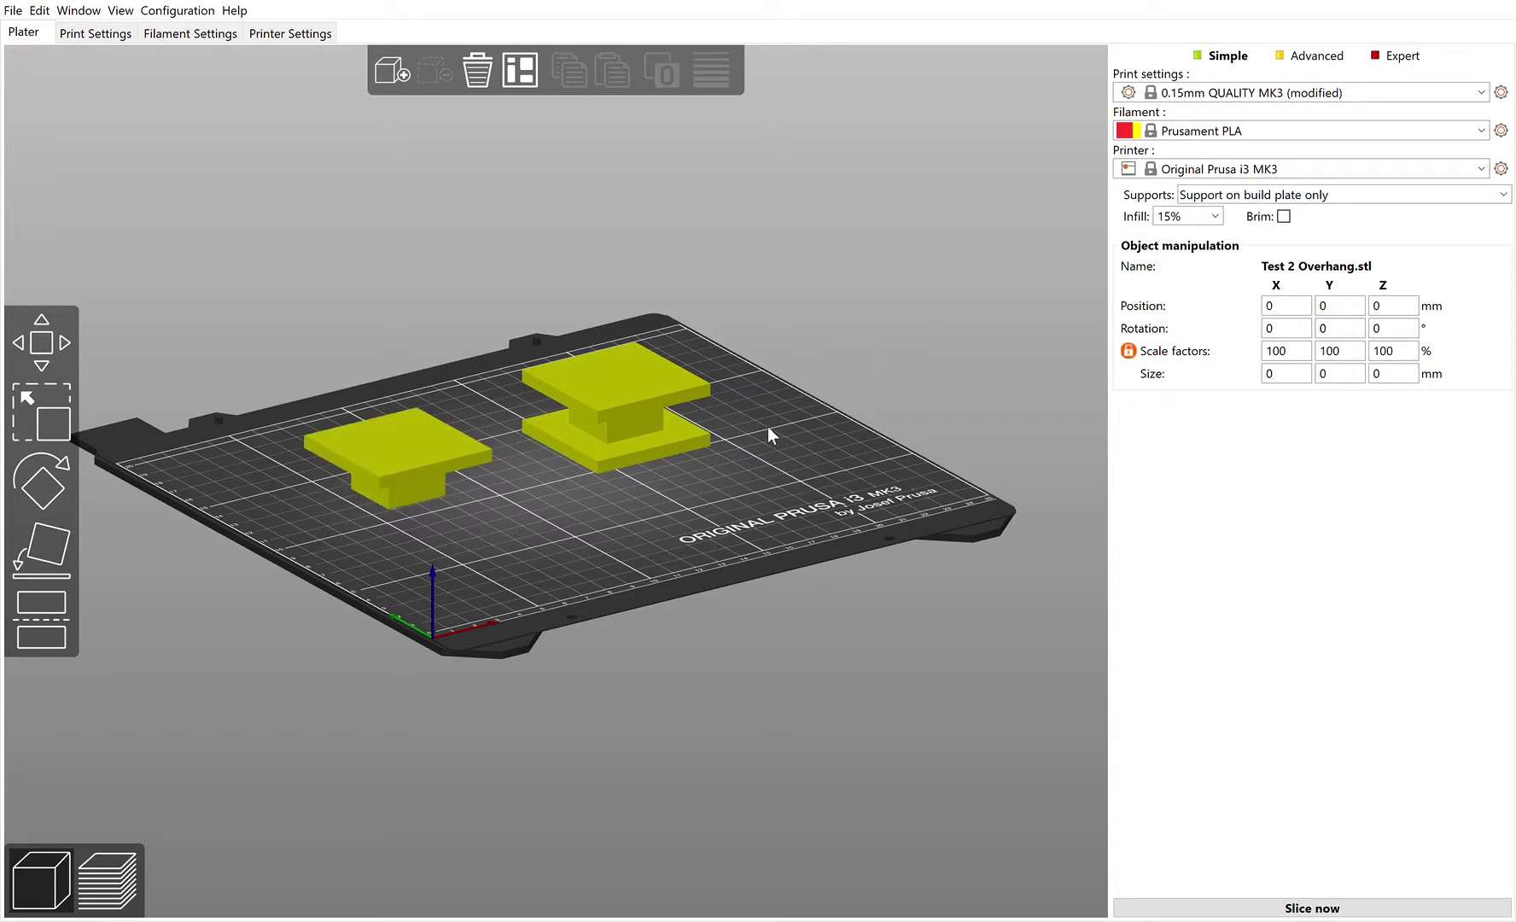
click(679, 412)
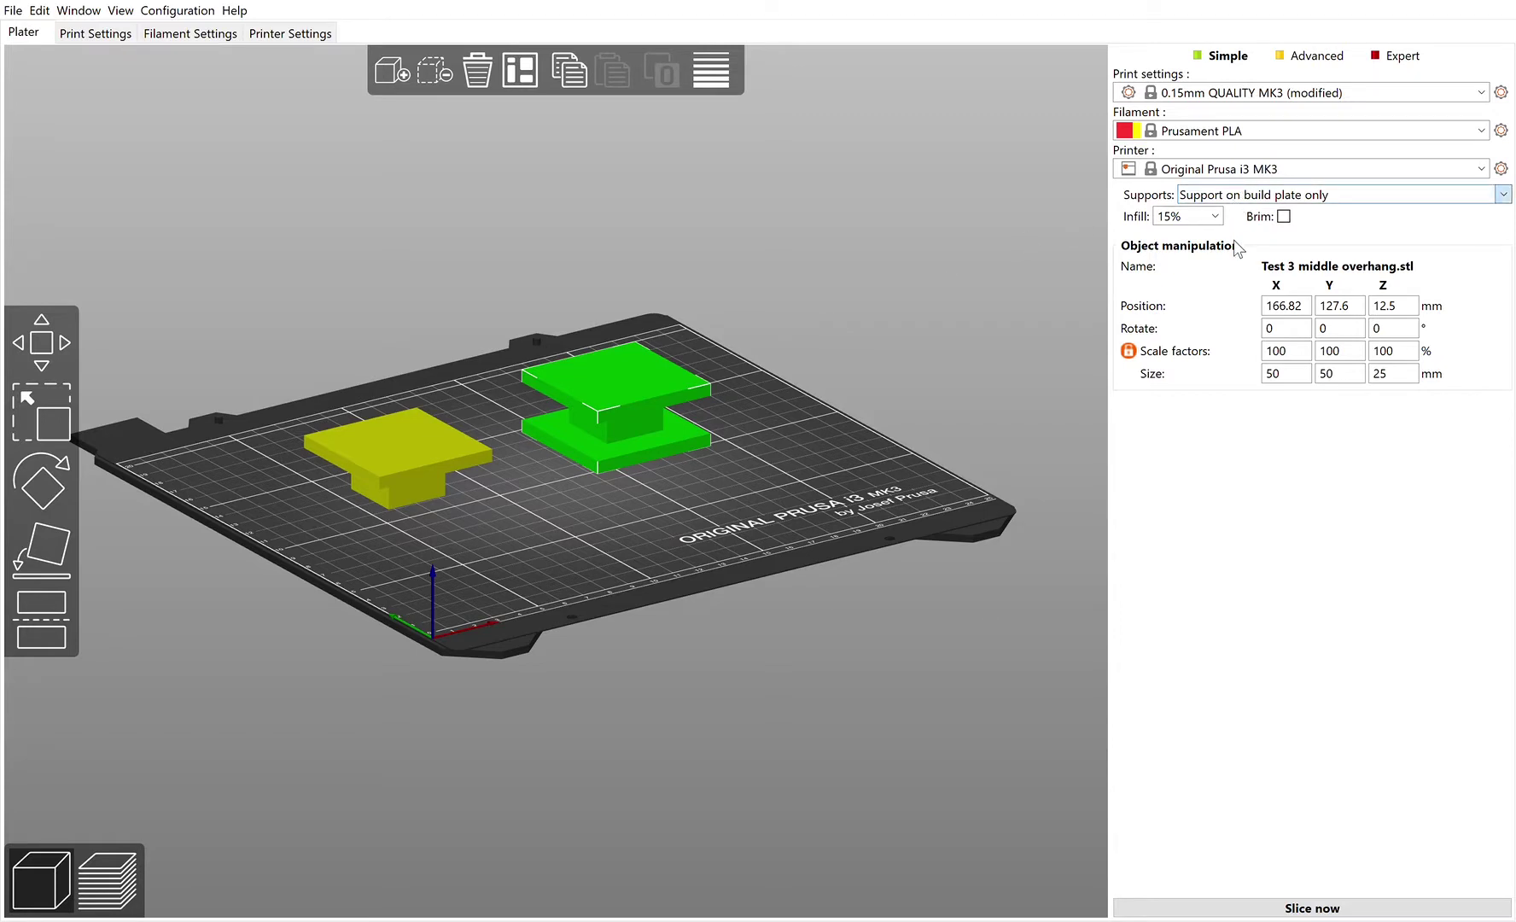
Set supports to Everywhere and slice both models.
key(Up)
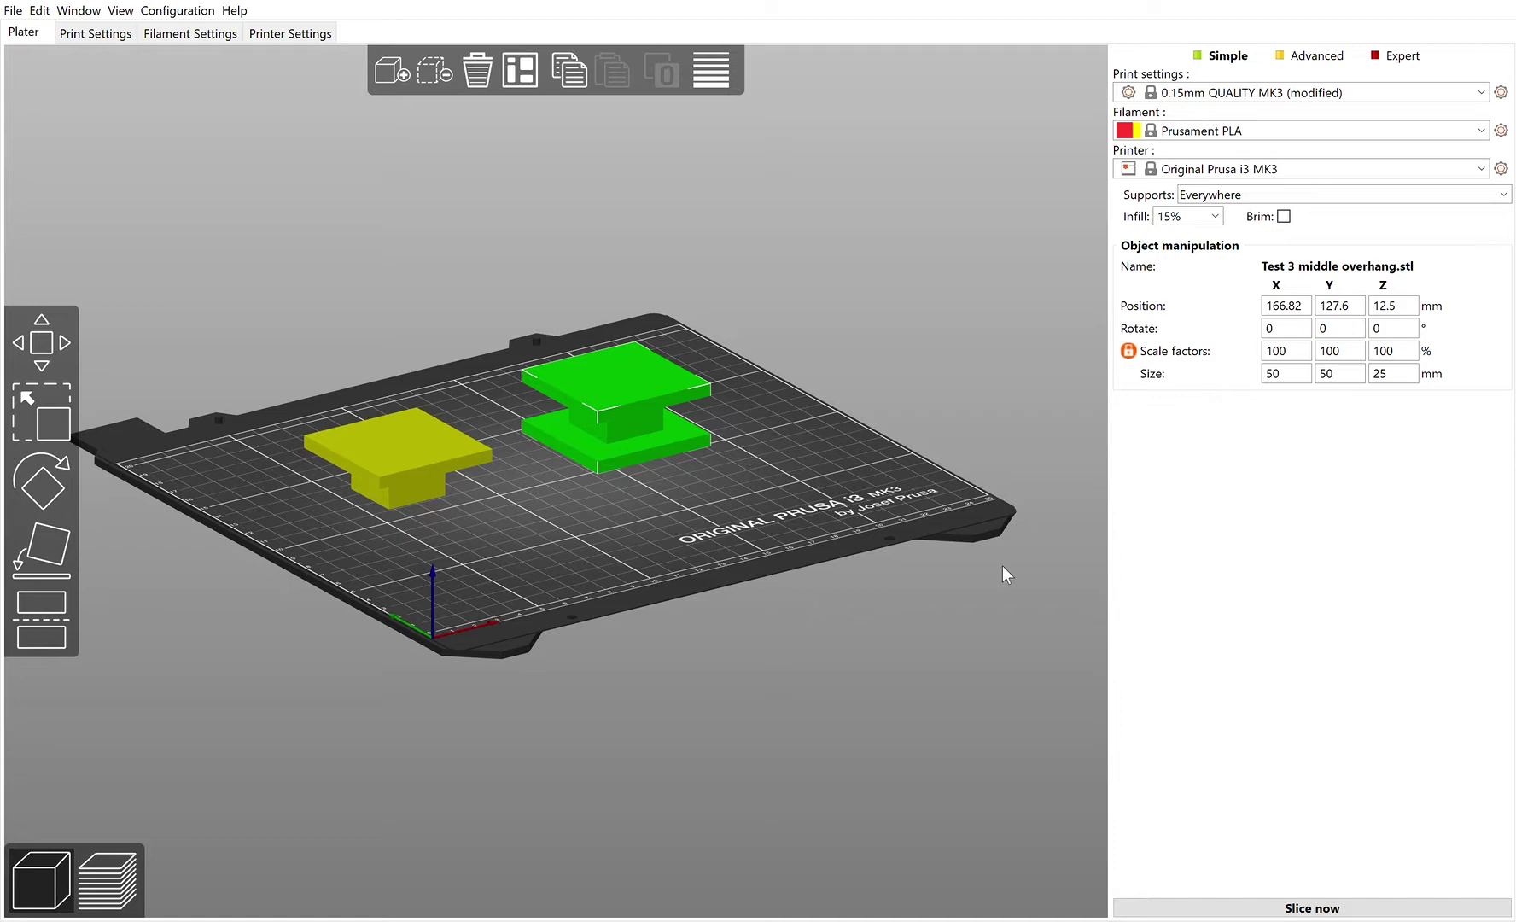
click(1289, 889)
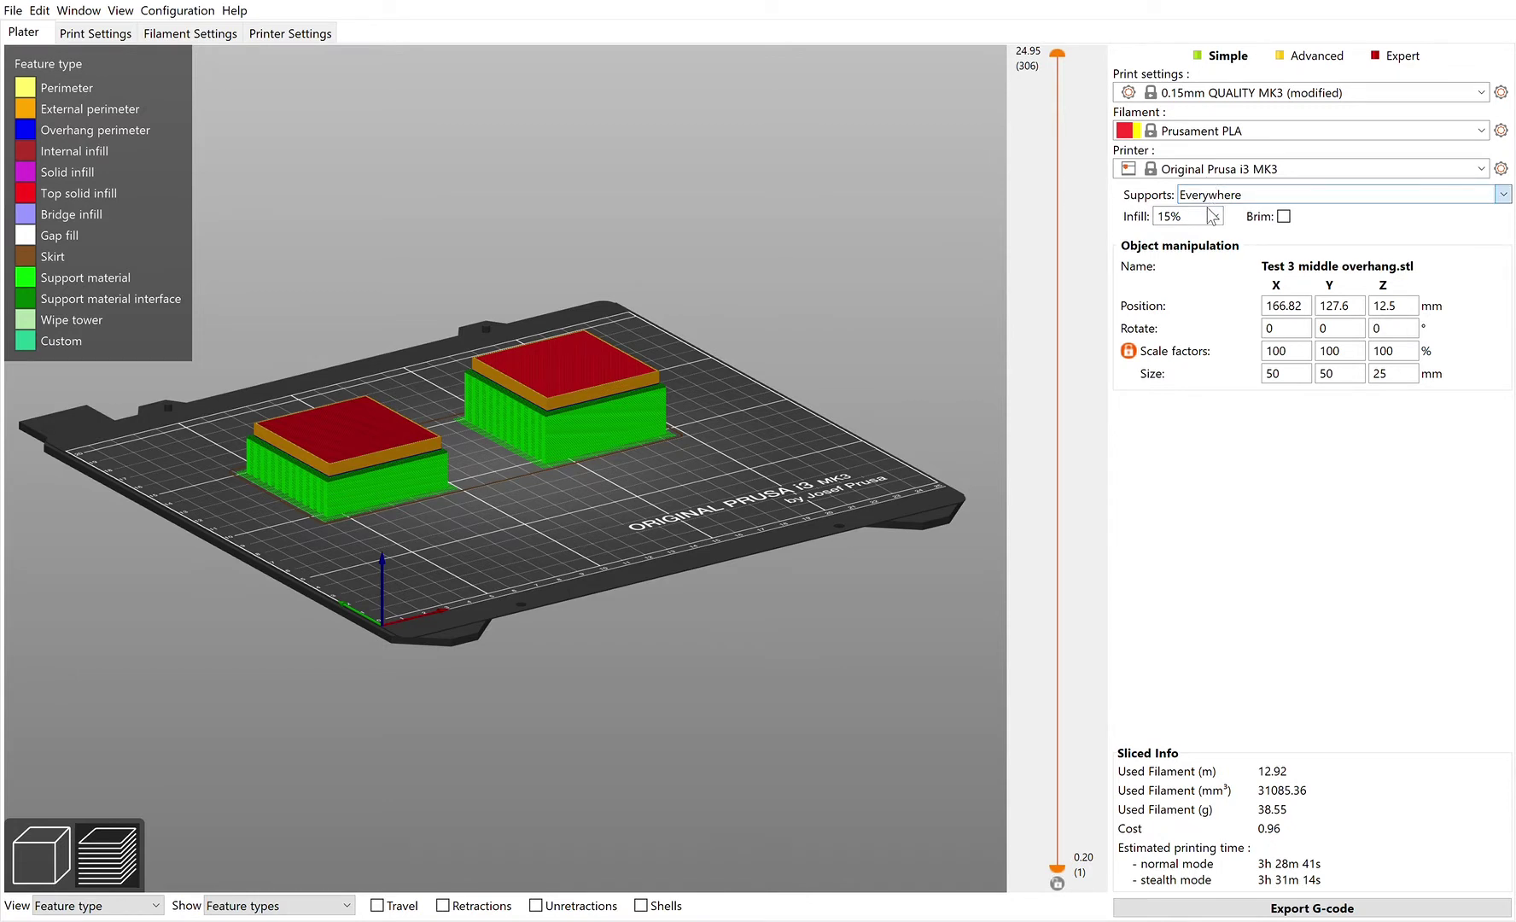
Switch supports to Support on build plate only and slice both models again.
key(Up)
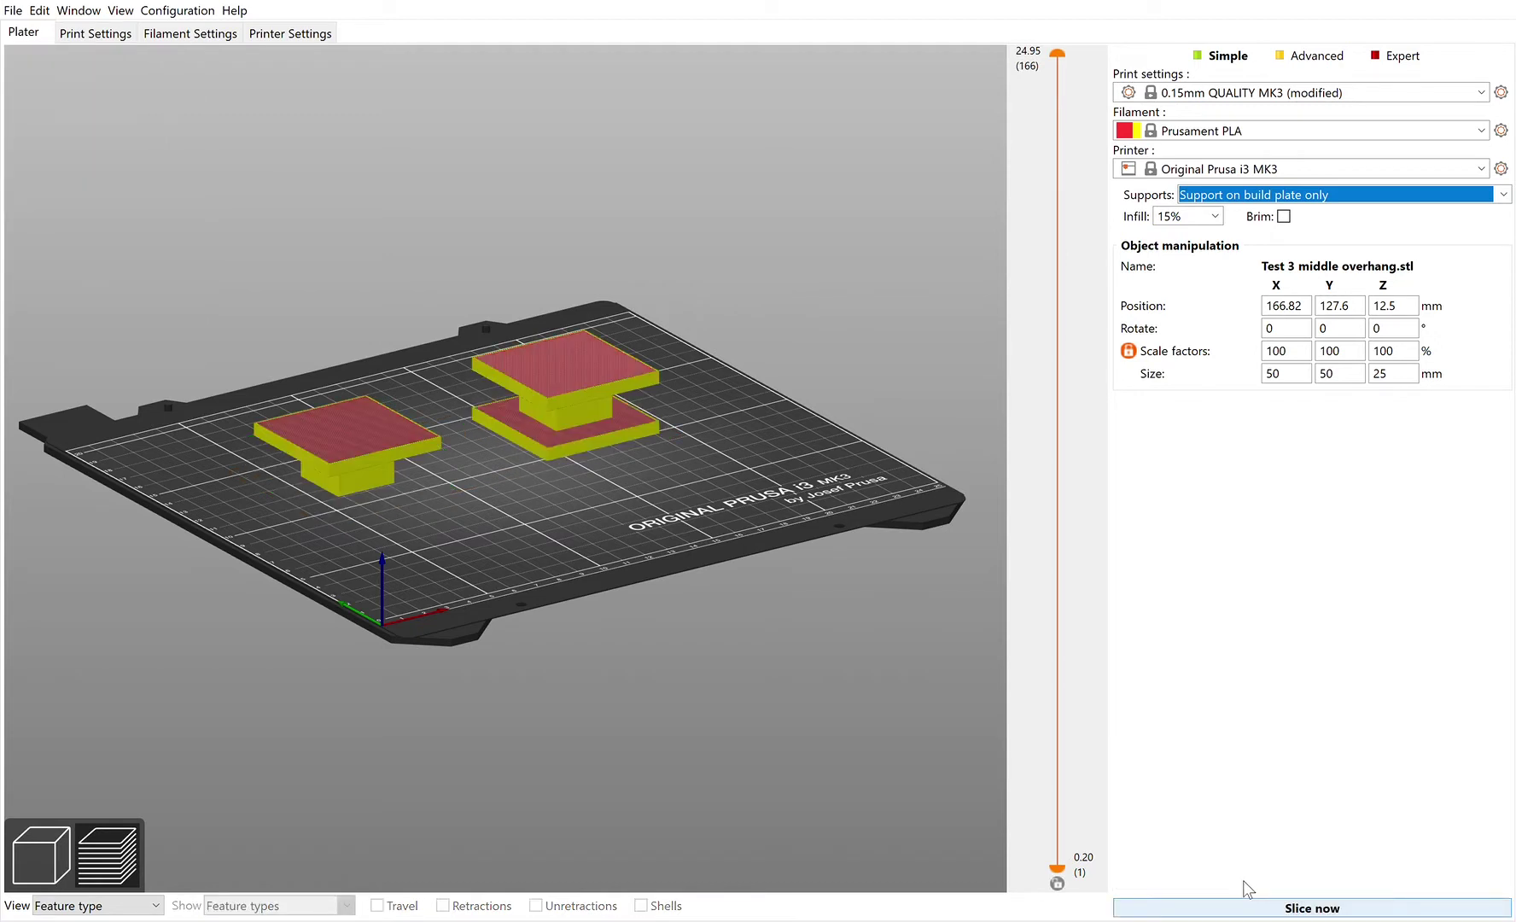
click(1242, 904)
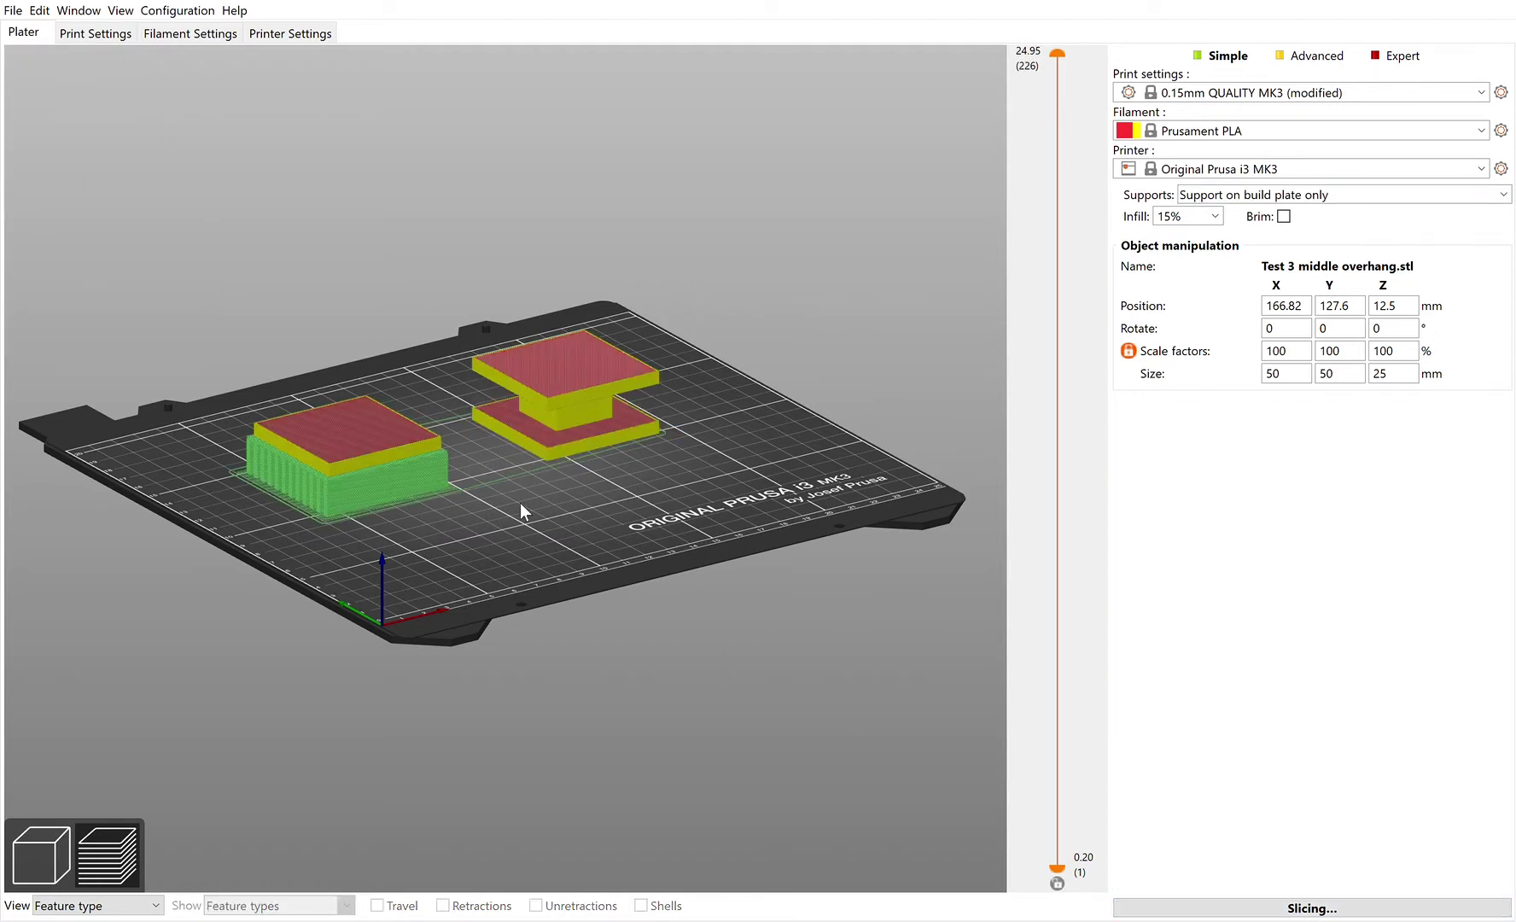